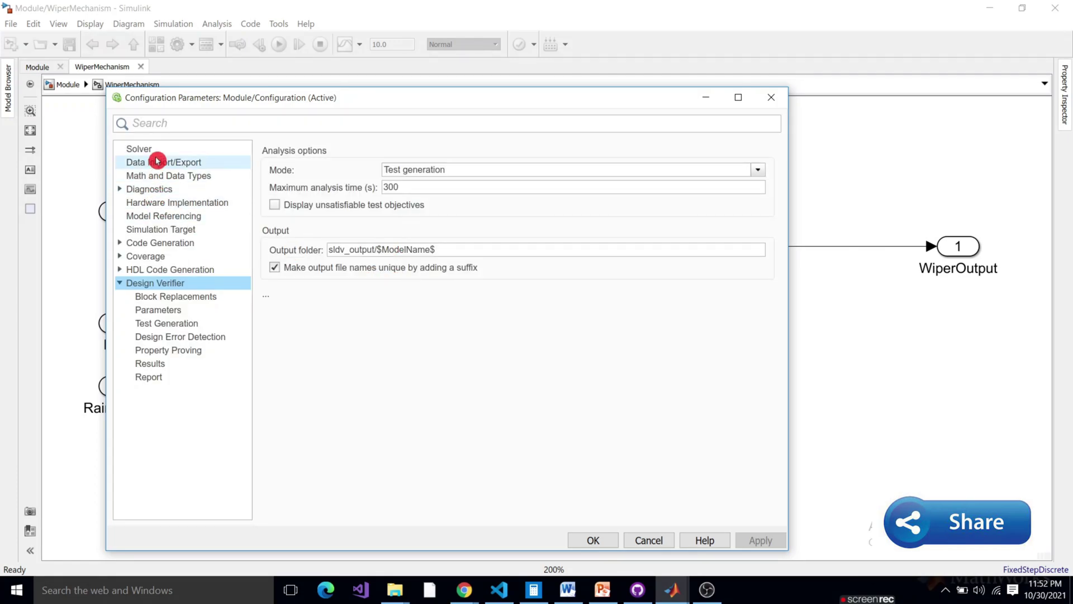
# Step: Keep the solver type as Fixed-step and close Configuration Parameters
pyautogui.click(154, 150)
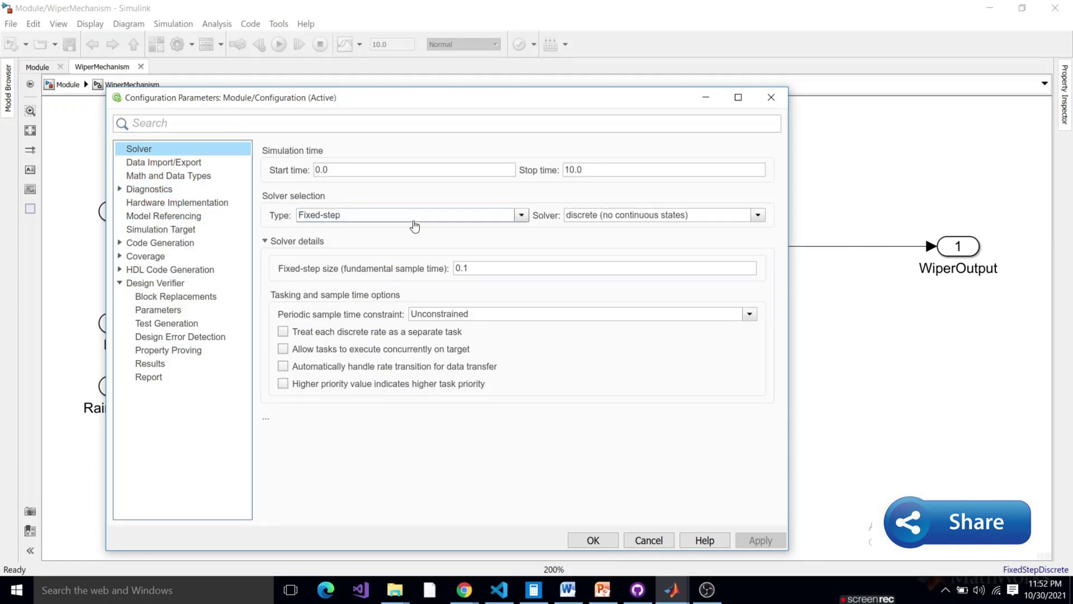
pyautogui.click(414, 220)
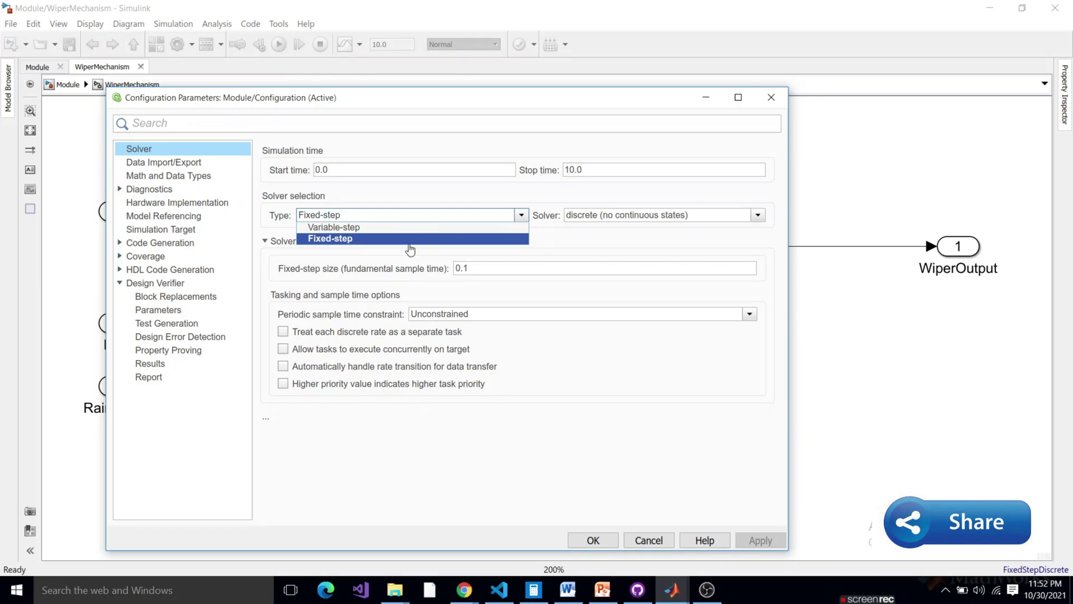
pyautogui.click(409, 241)
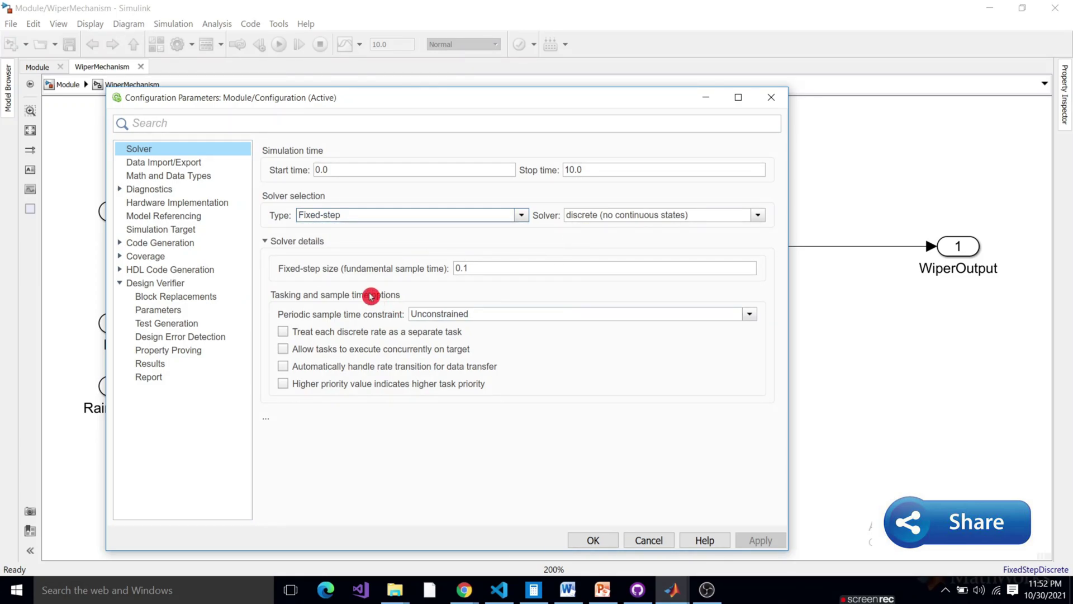
pyautogui.click(598, 540)
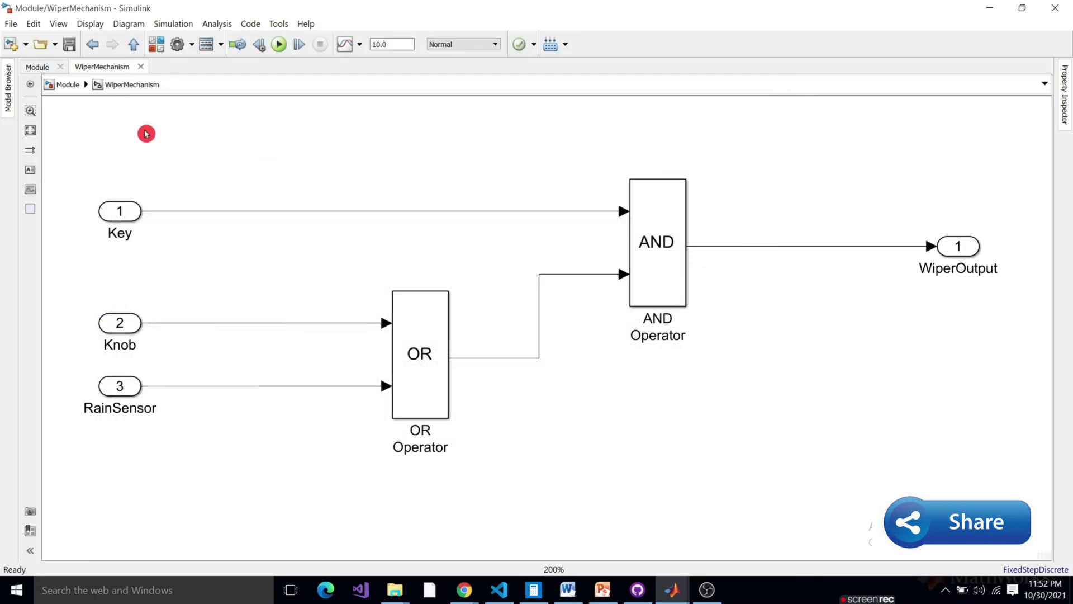
# Step: Return to the top-level Module diagram and select the WiperMechanism block
pyautogui.click(134, 49)
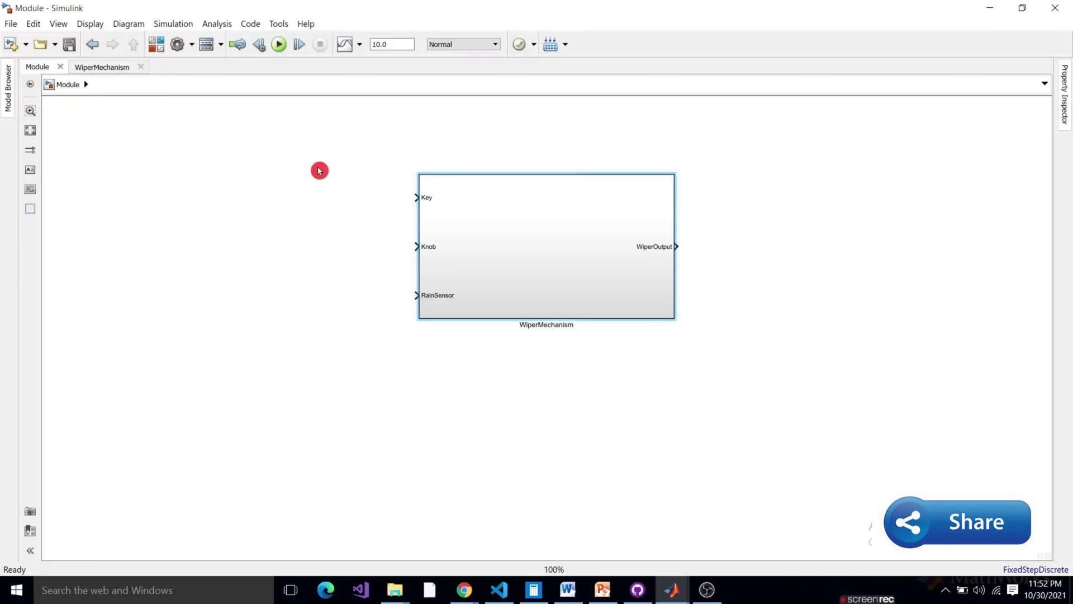
pyautogui.click(522, 227)
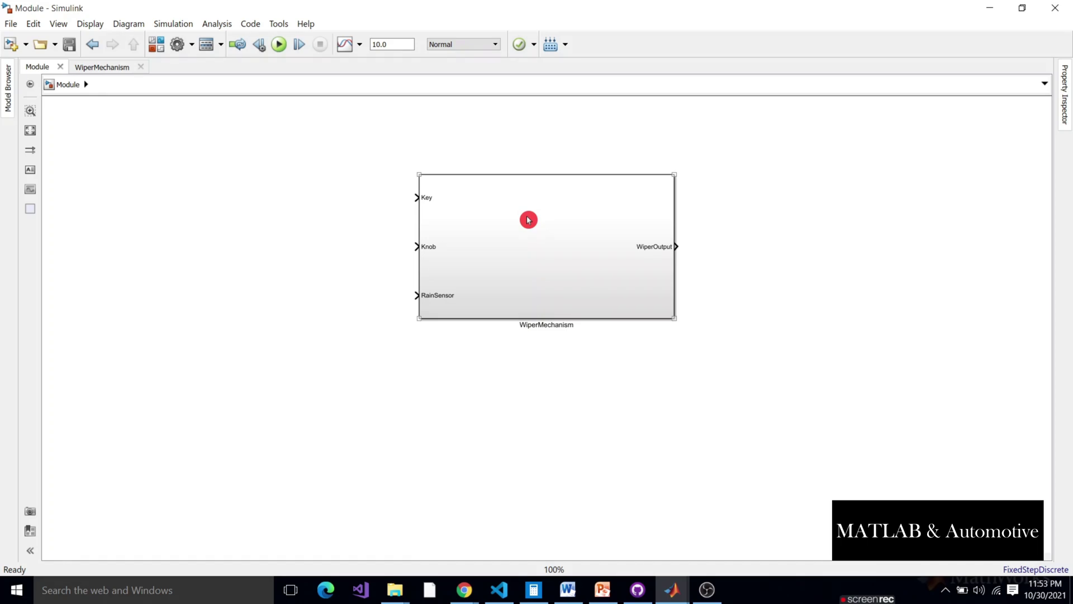
pyautogui.moveTo(552, 240)
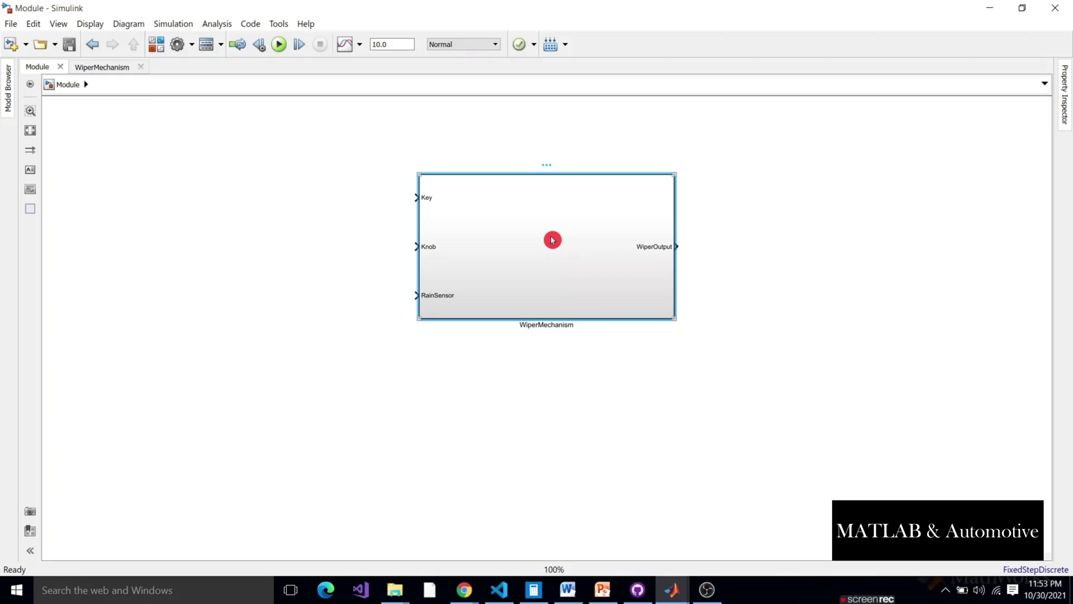
# Step: Enable 'Treat as atomic unit' in WiperMechanism's Block Parameters and apply it
pyautogui.rightClick(552, 240)
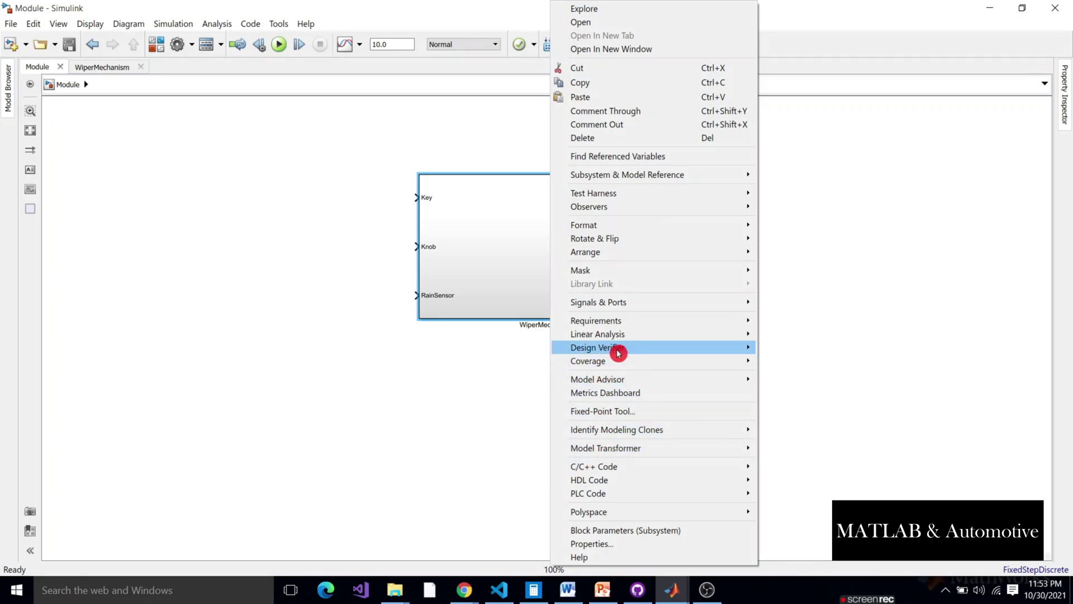
pyautogui.moveTo(639, 352)
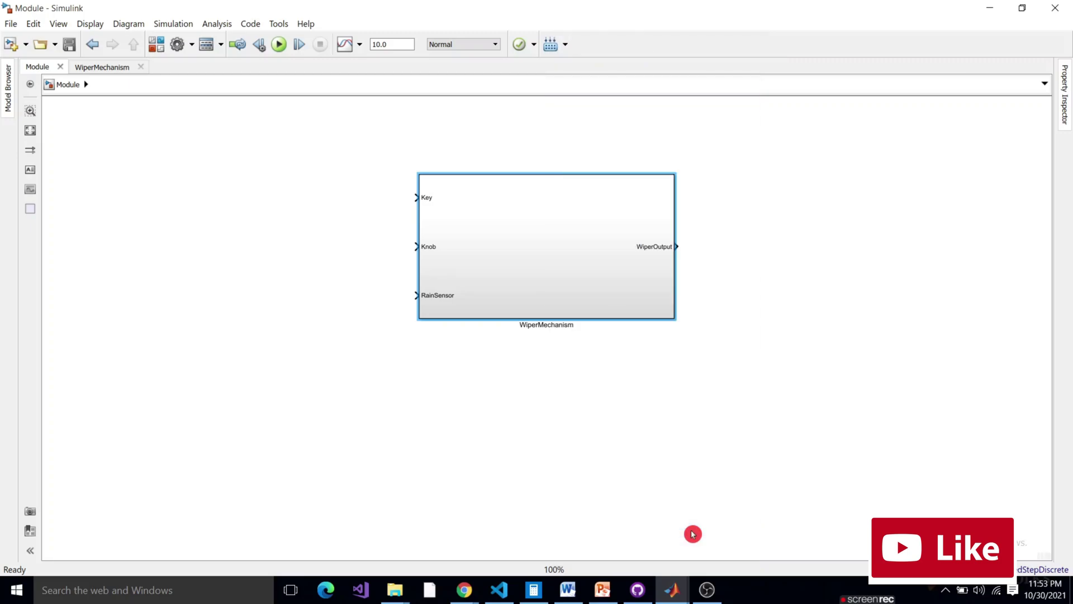
pyautogui.click(691, 531)
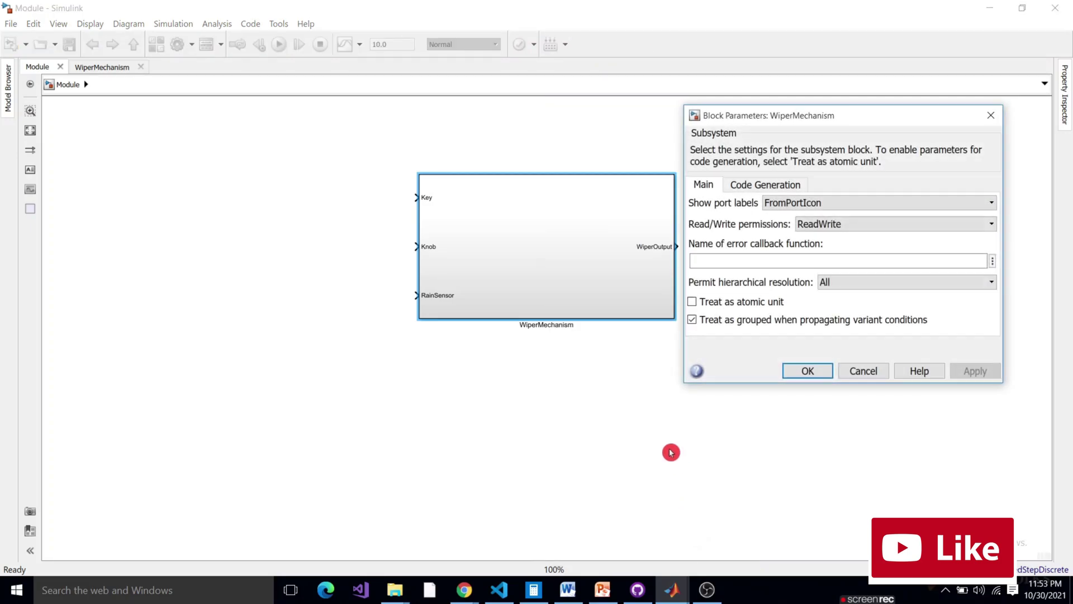
pyautogui.click(736, 303)
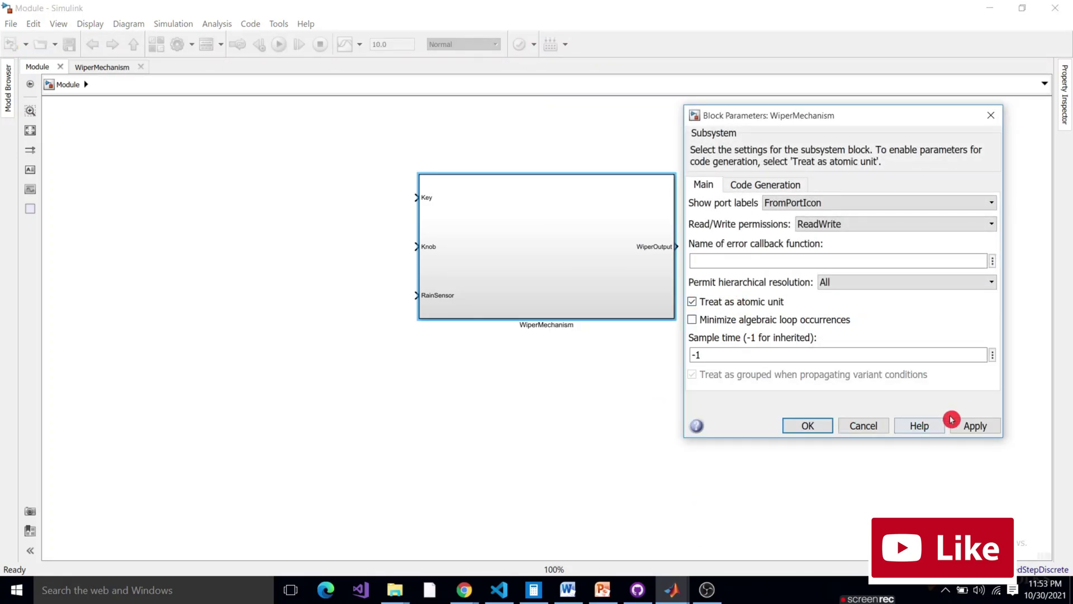
pyautogui.click(973, 428)
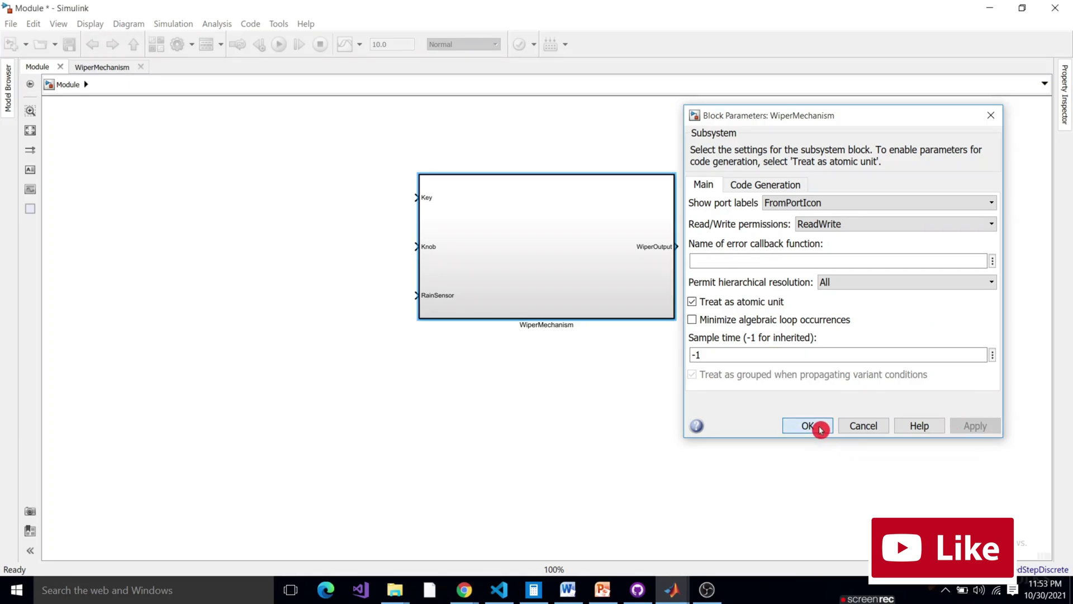
pyautogui.click(811, 427)
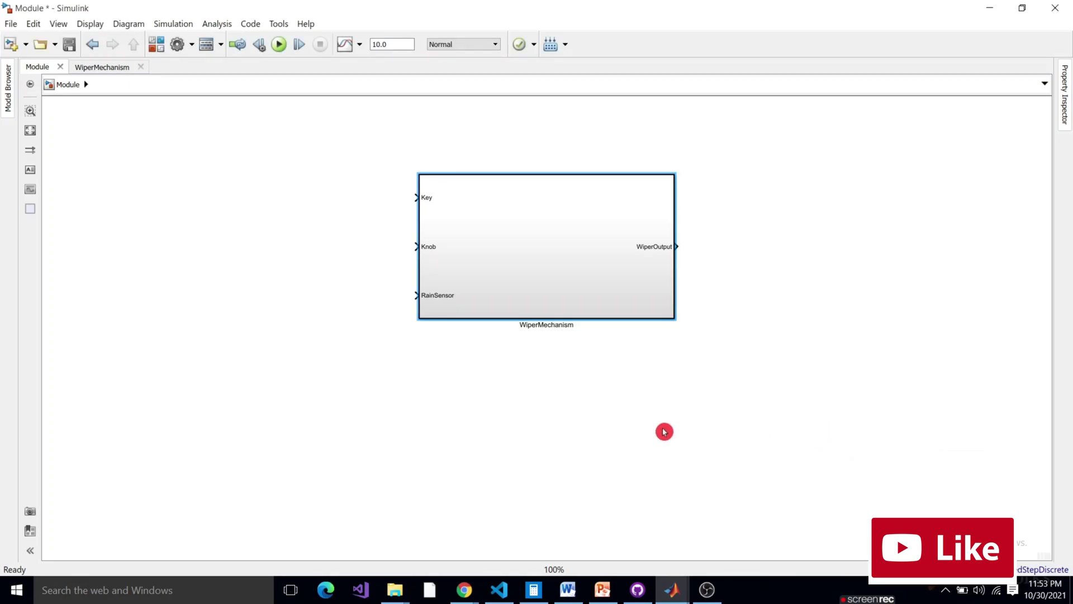
# Step: Open WiperMechanism's Design Verifier options and set Mode to Design error detection
pyautogui.rightClick(549, 236)
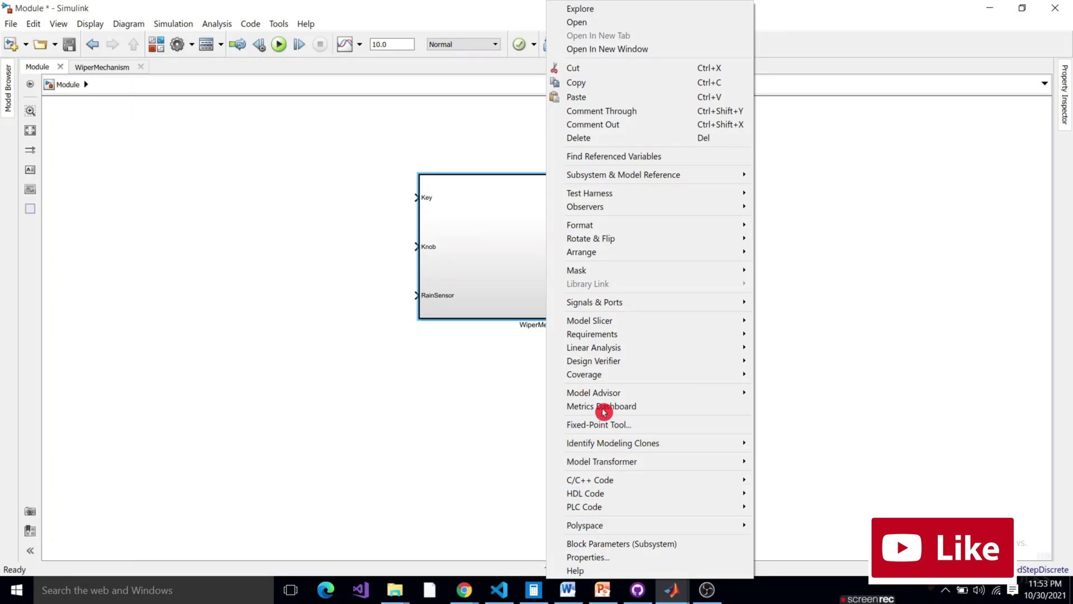
pyautogui.moveTo(670, 362)
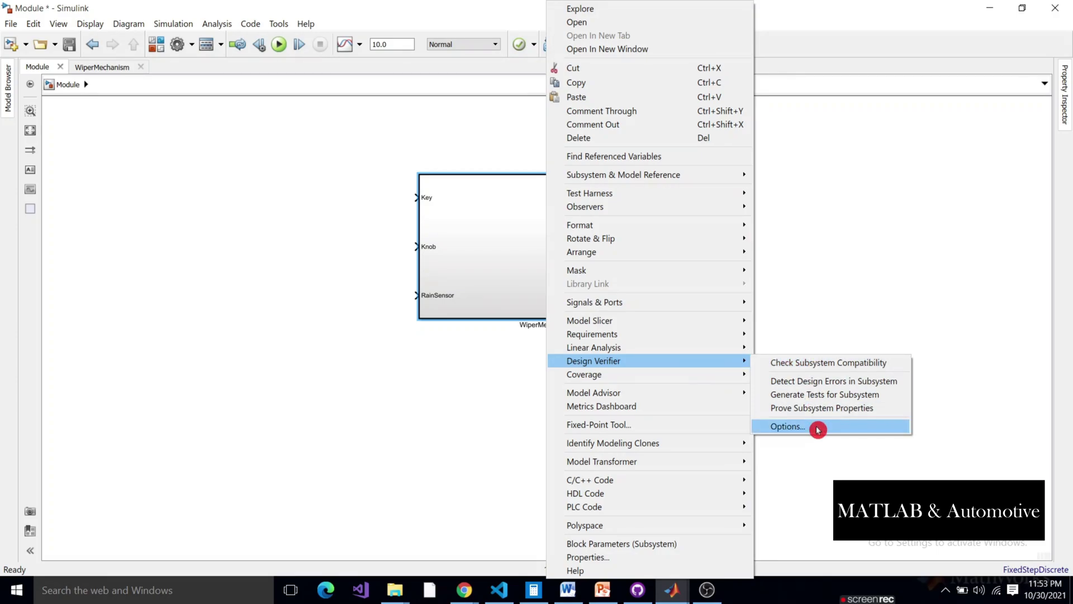
pyautogui.click(788, 426)
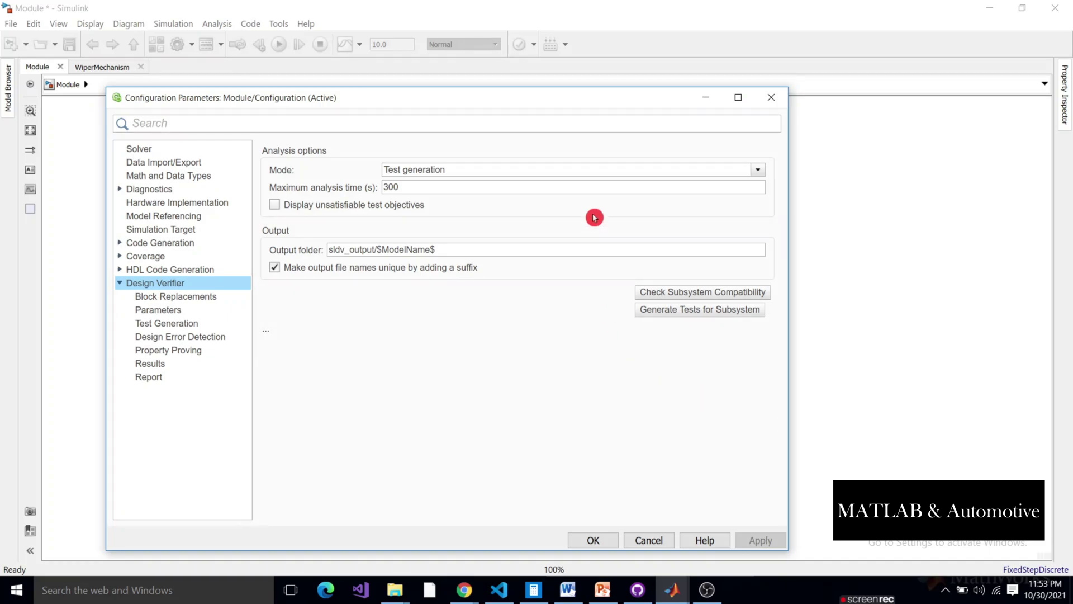
pyautogui.click(609, 171)
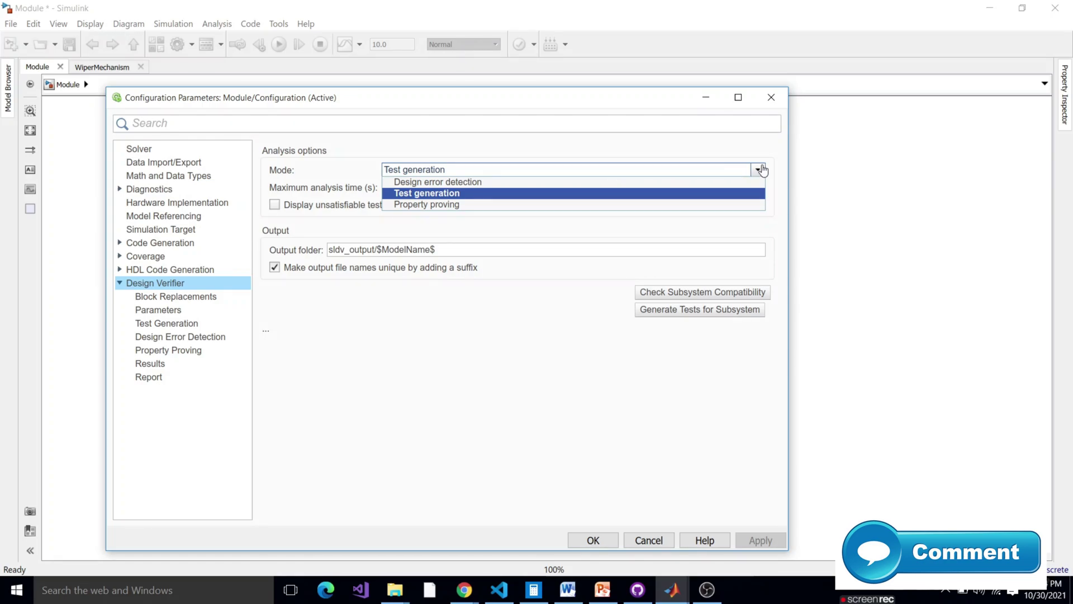
pyautogui.click(644, 183)
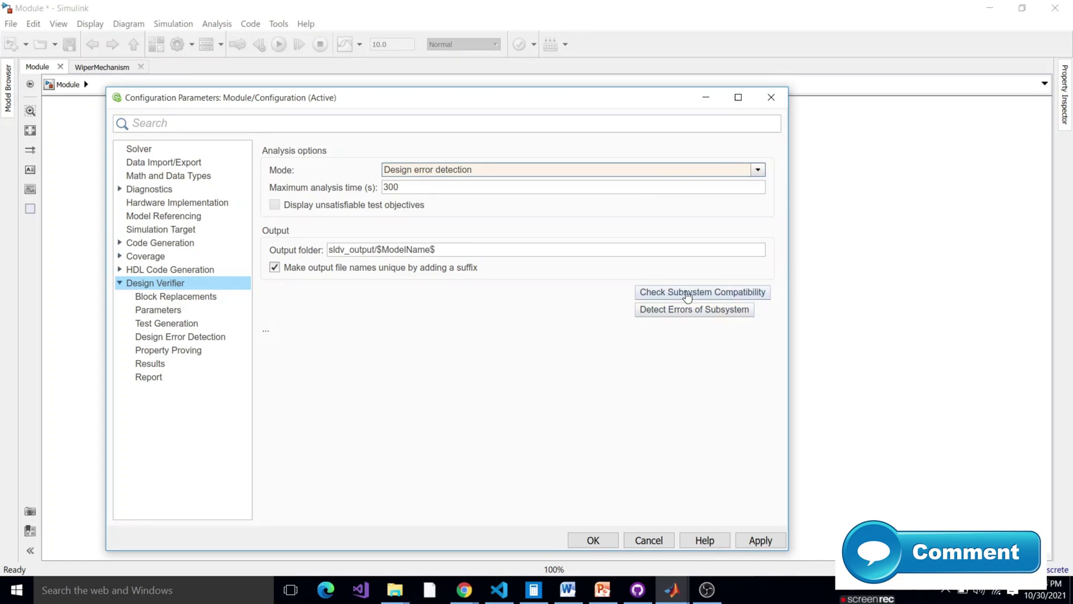
# Step: Check WiperMechanism's subsystem compatibility, applying the pending changes, and close the summary
pyautogui.click(725, 295)
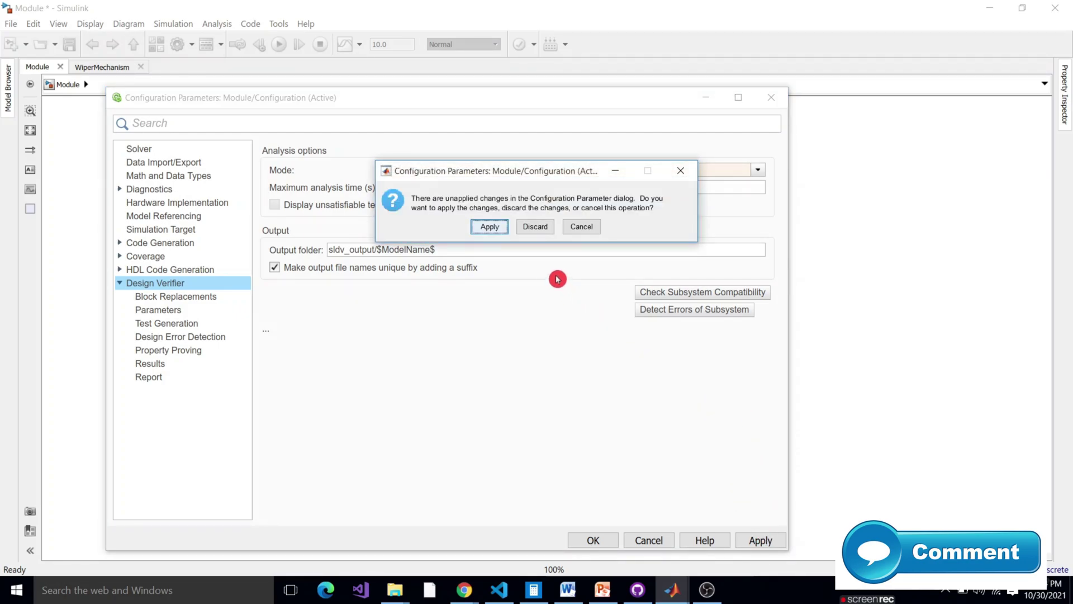
pyautogui.click(498, 227)
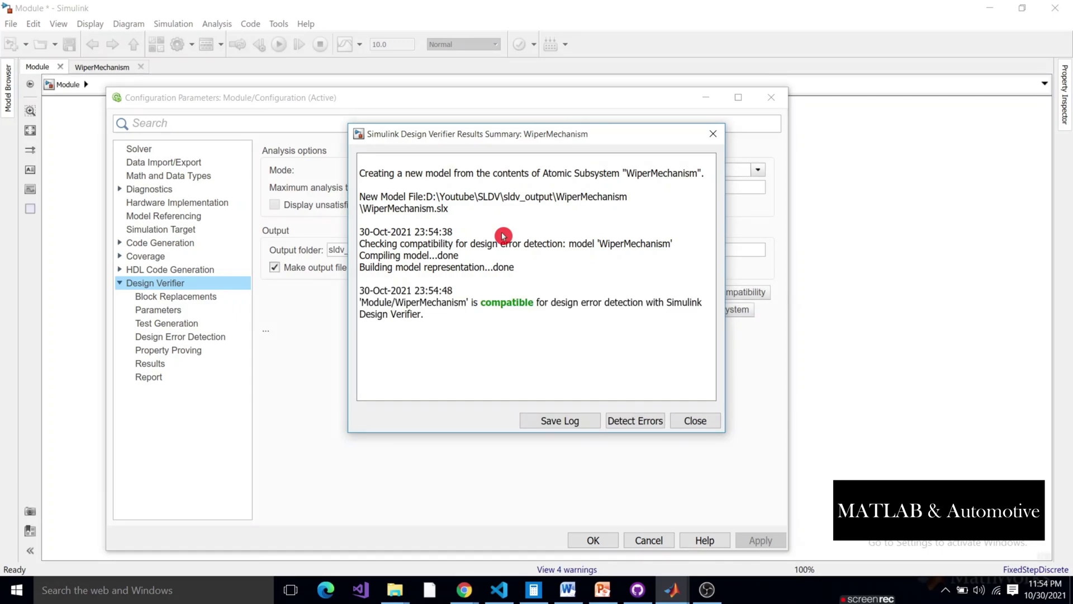
pyautogui.click(709, 422)
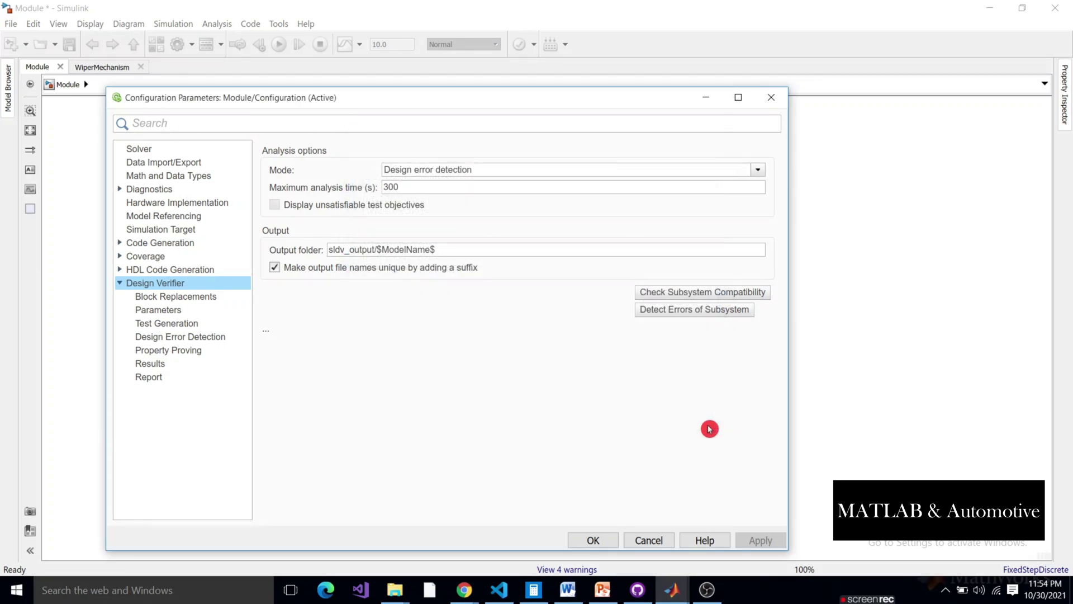
# Step: Detect design errors in WiperMechanism and open the HTML analysis report
pyautogui.click(704, 316)
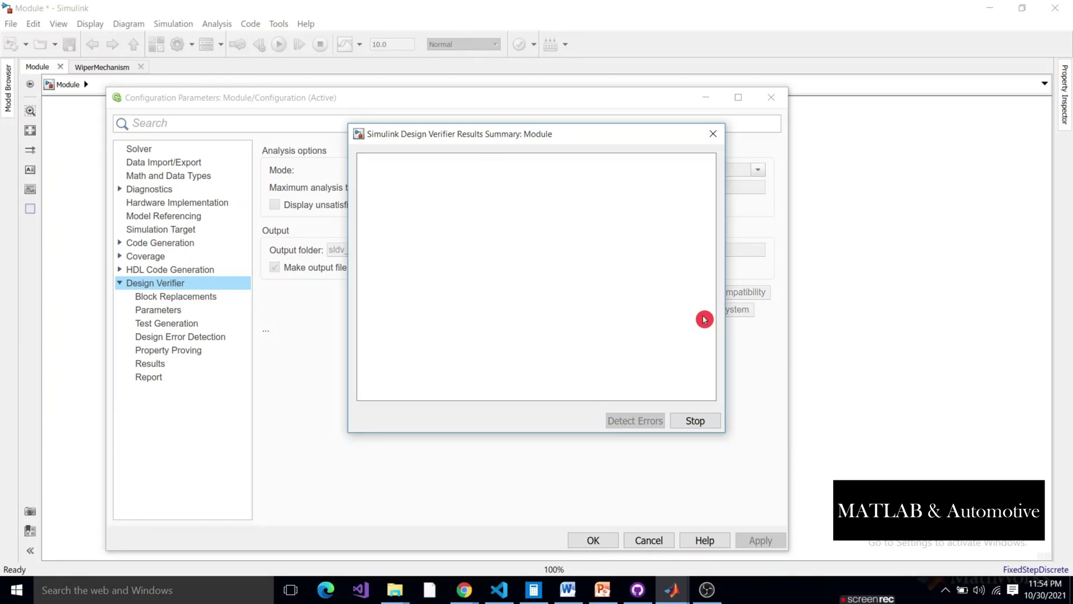
pyautogui.moveTo(634, 142); pyautogui.dragTo(492, 140)
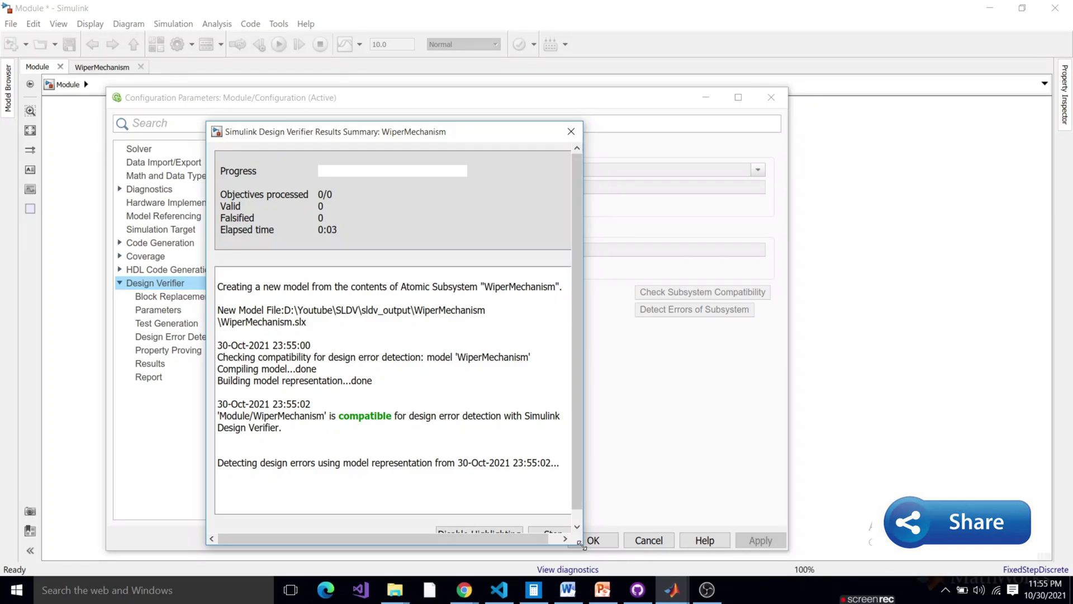
pyautogui.moveTo(619, 533); pyautogui.dragTo(631, 527)
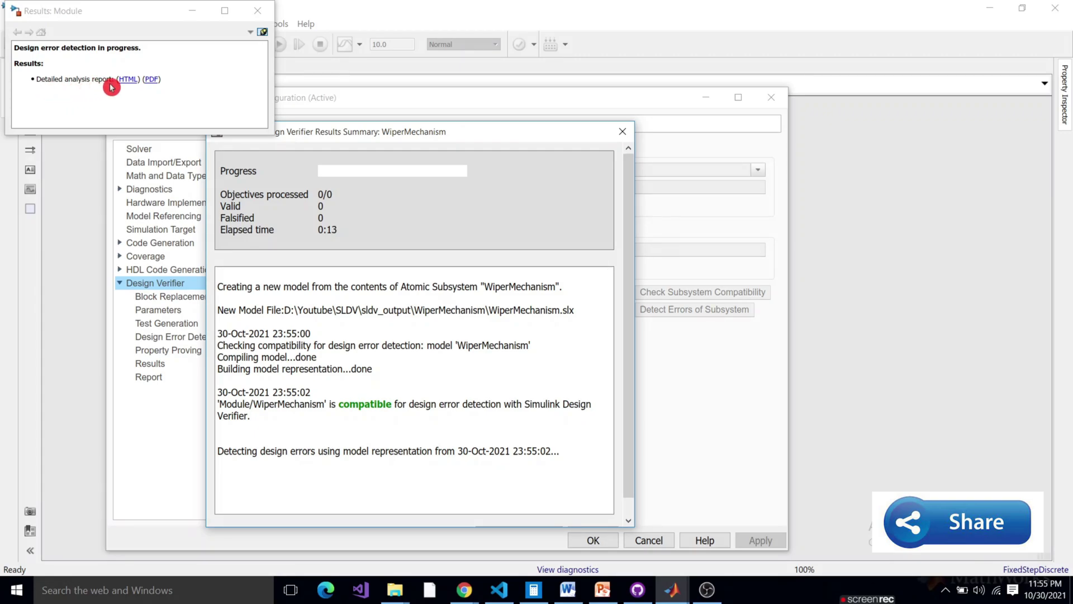
pyautogui.click(128, 80)
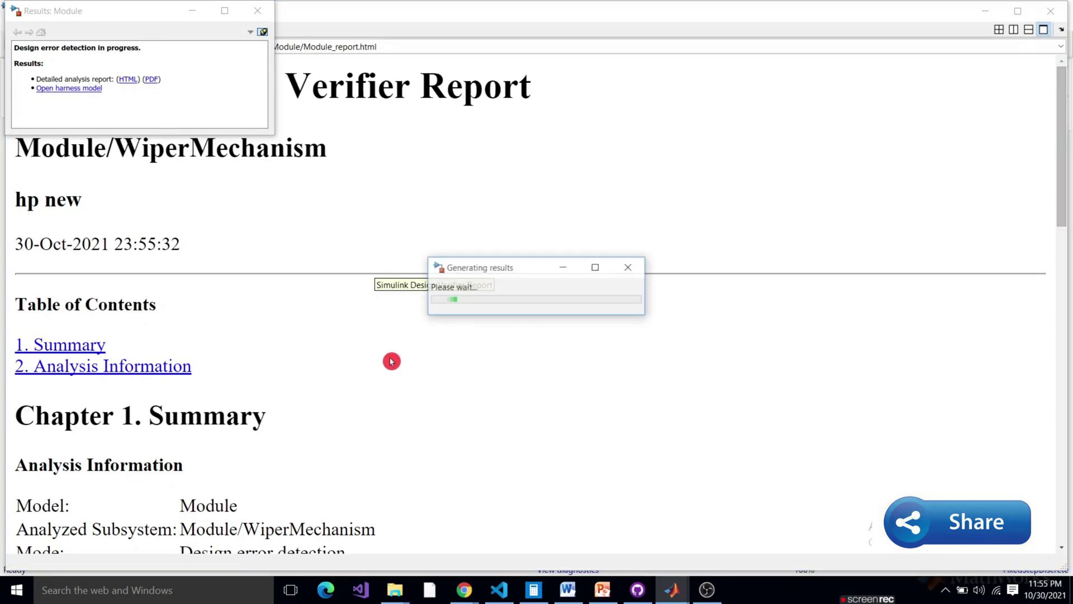
pyautogui.click(194, 16)
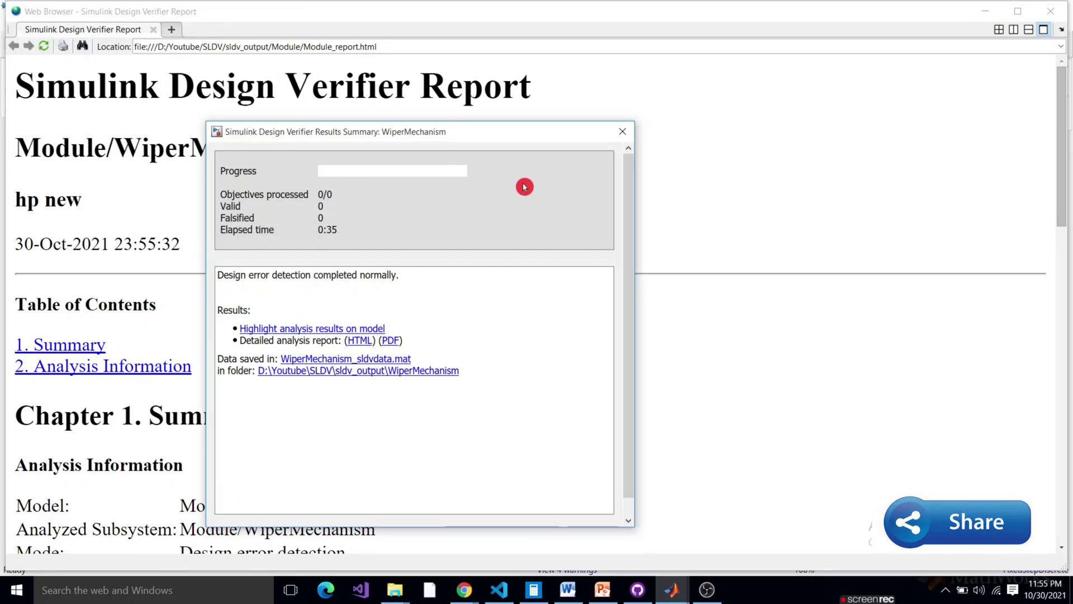
# Step: Scroll through the Design Verifier Report summary for WiperMechanism
pyautogui.click(623, 131)
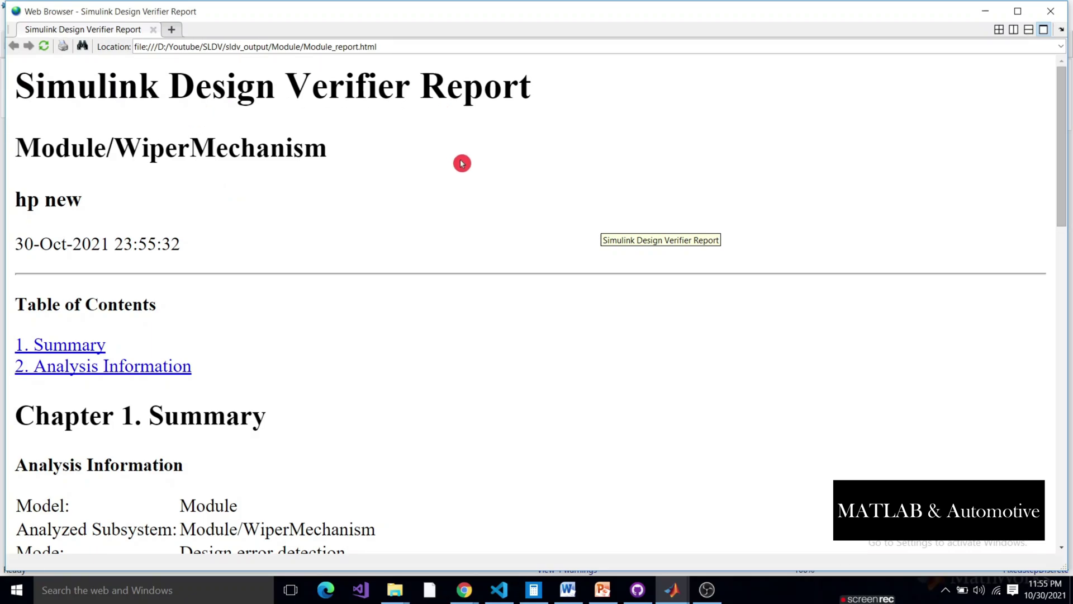
pyautogui.scroll(-1, 337, 303)
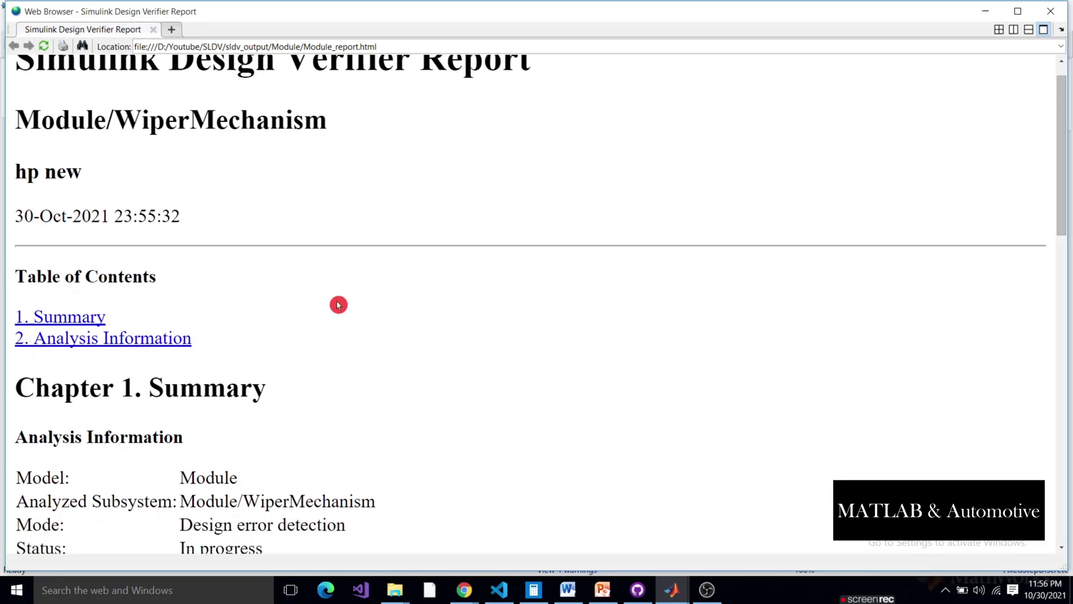
pyautogui.scroll(-6, 339, 305)
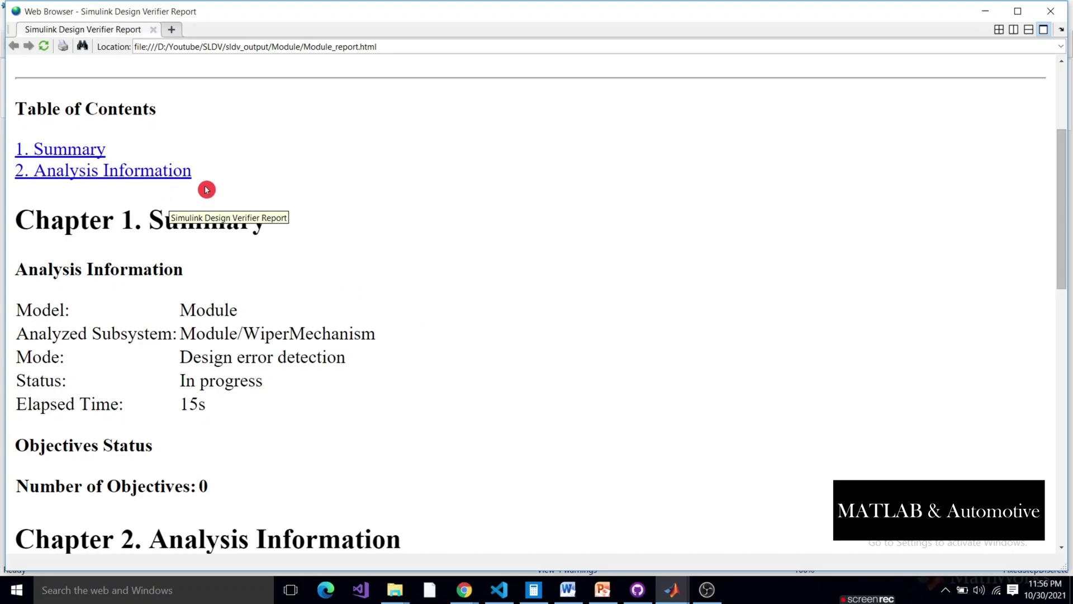
pyautogui.scroll(-2, 386, 246)
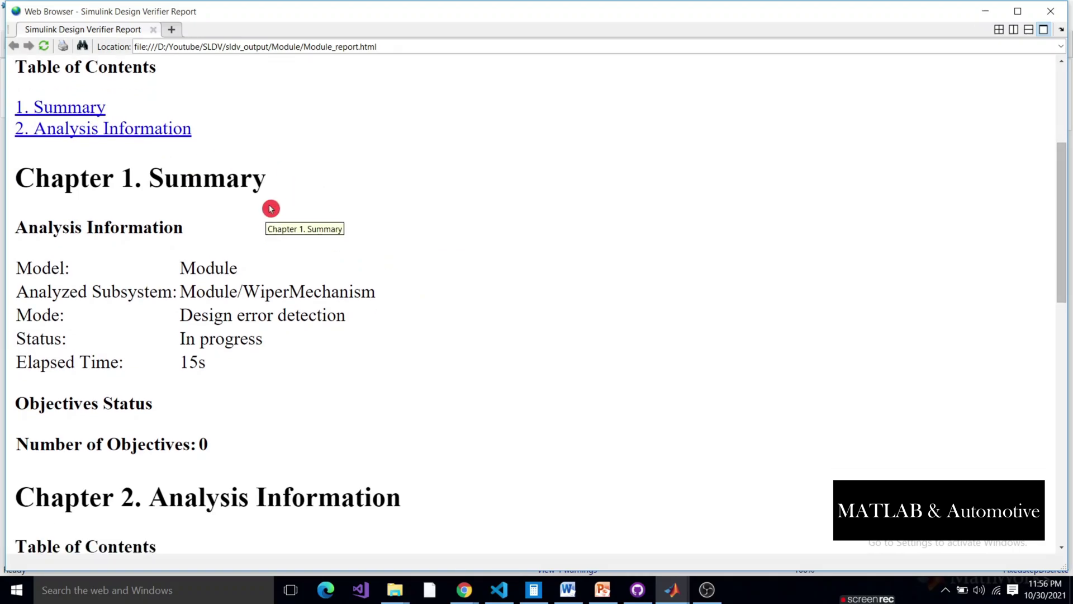
pyautogui.scroll(-3, 271, 421)
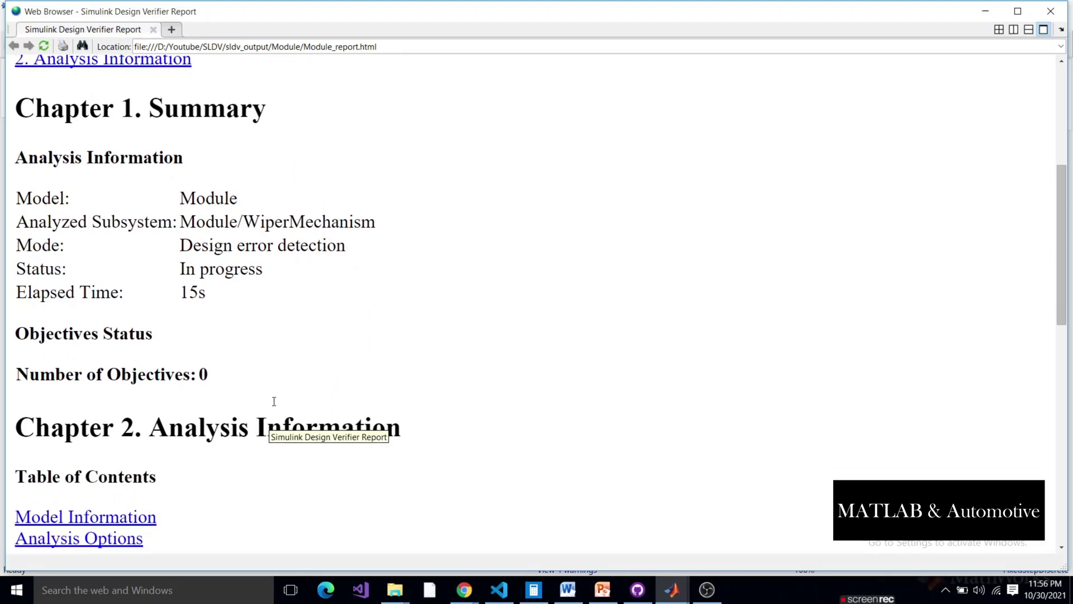
pyautogui.scroll(-7, 285, 386)
pyautogui.scroll(-3, 331, 309)
pyautogui.scroll(-8, 333, 311)
pyautogui.scroll(-5, 338, 317)
pyautogui.scroll(-4, 312, 290)
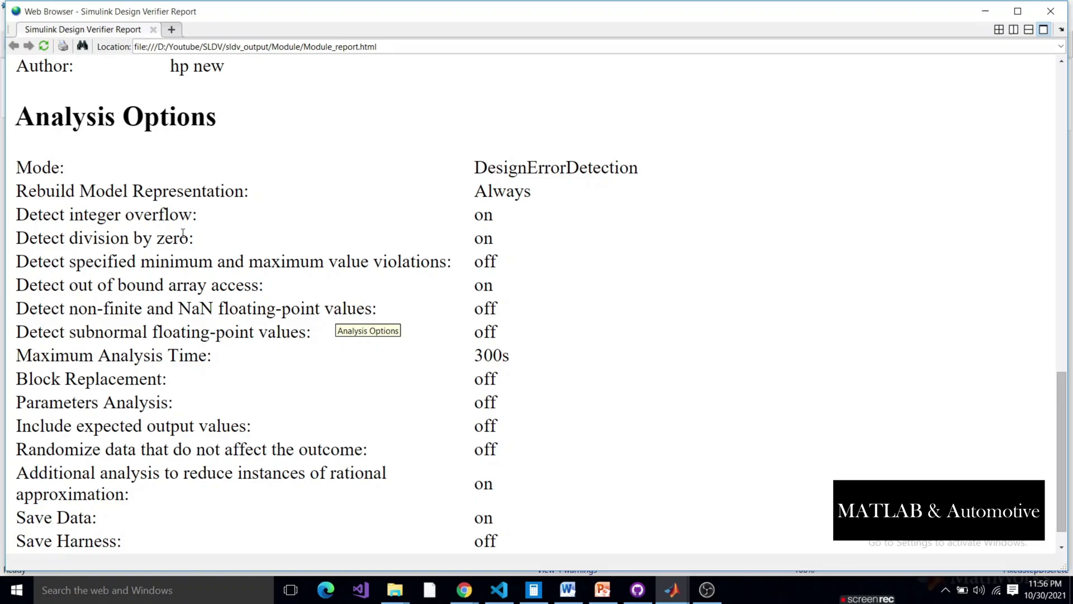
# Step: Review the integer overflow and division by zero options, then close the report and settings
pyautogui.click(20, 230)
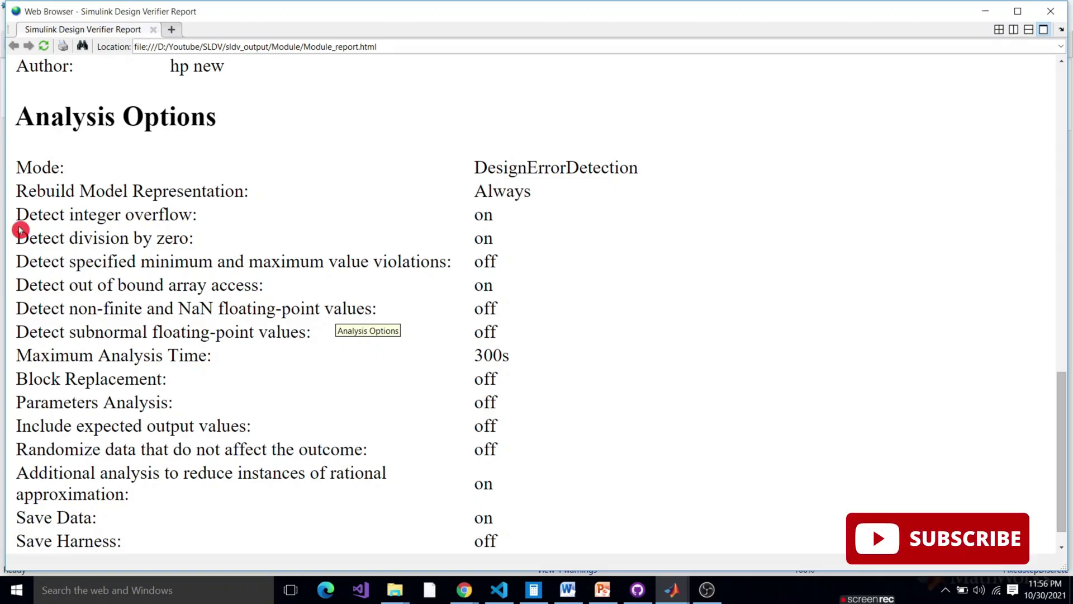
pyautogui.moveTo(69, 214); pyautogui.dragTo(179, 214)
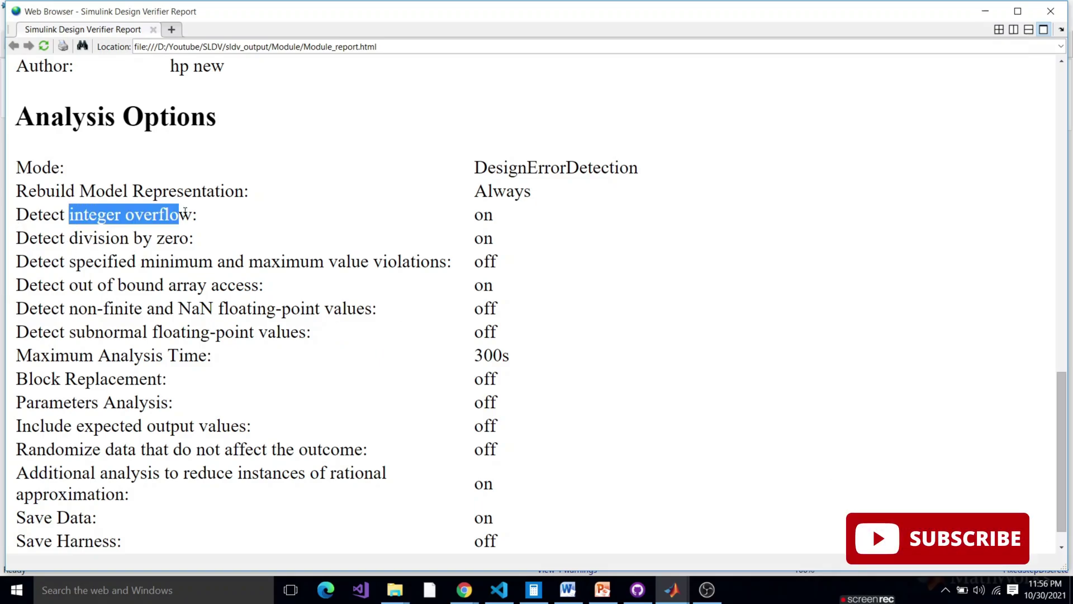
pyautogui.moveTo(83, 238); pyautogui.dragTo(172, 237)
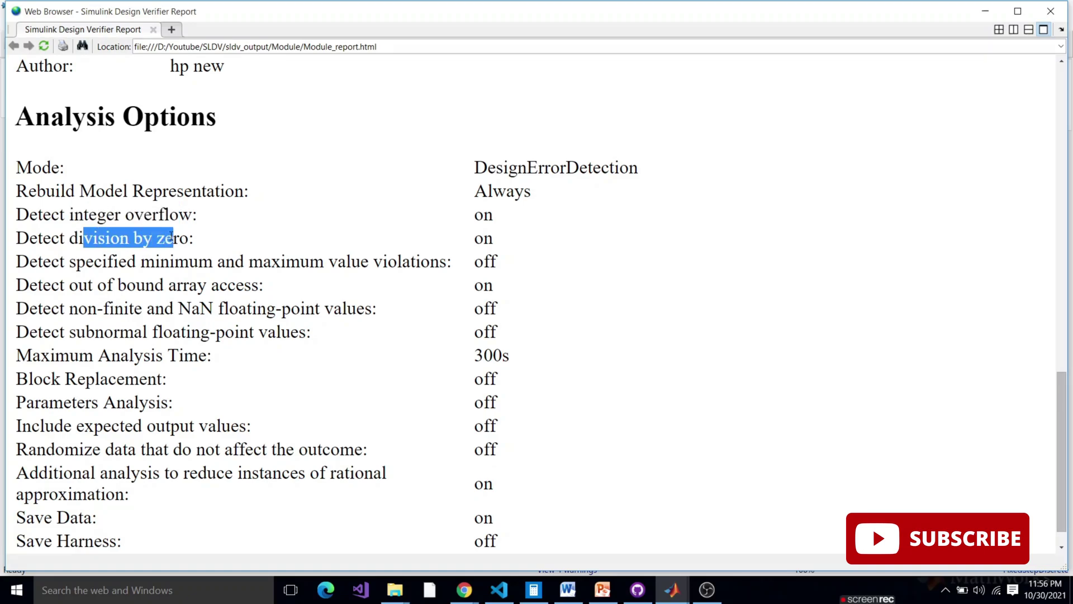
pyautogui.scroll(-1, 360, 377)
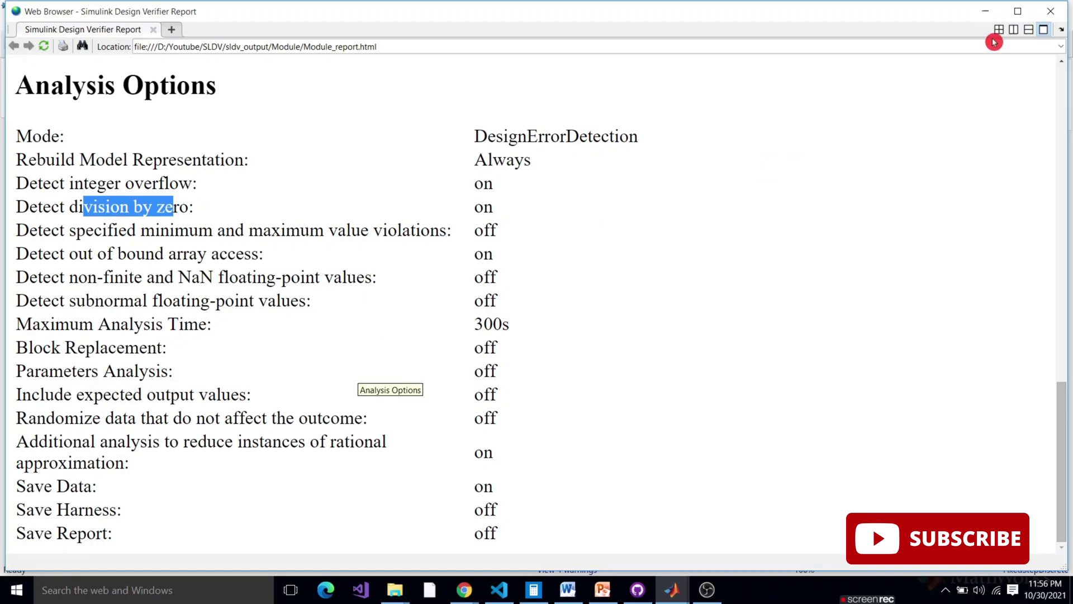
pyautogui.click(1051, 11)
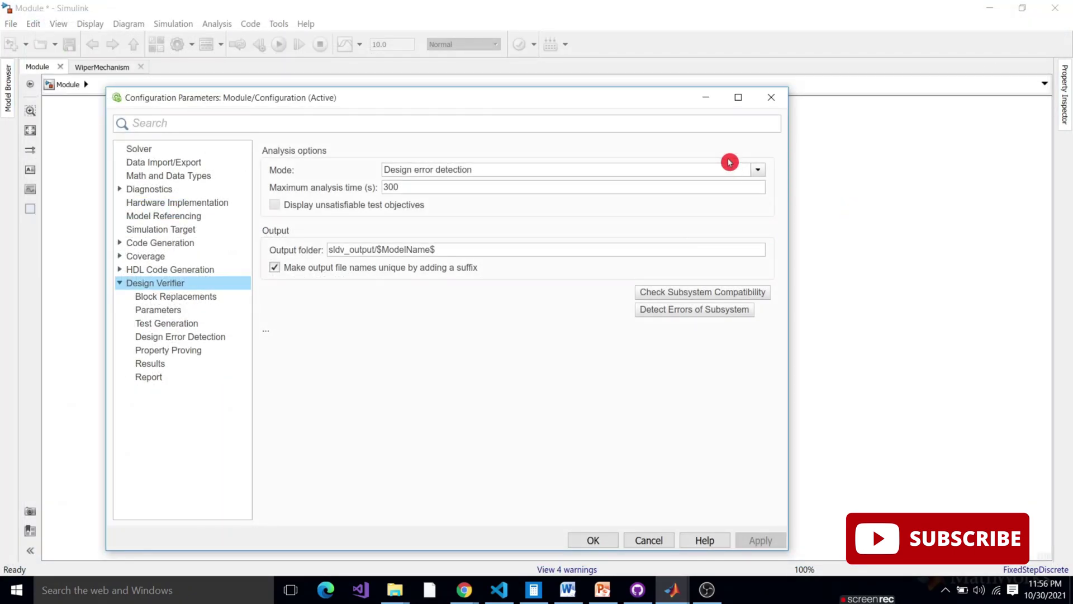
pyautogui.click(771, 98)
# Step: Inside WiperMechanism, set the Key inport's data type to uint8 and apply it
pyautogui.doubleClick(511, 211)
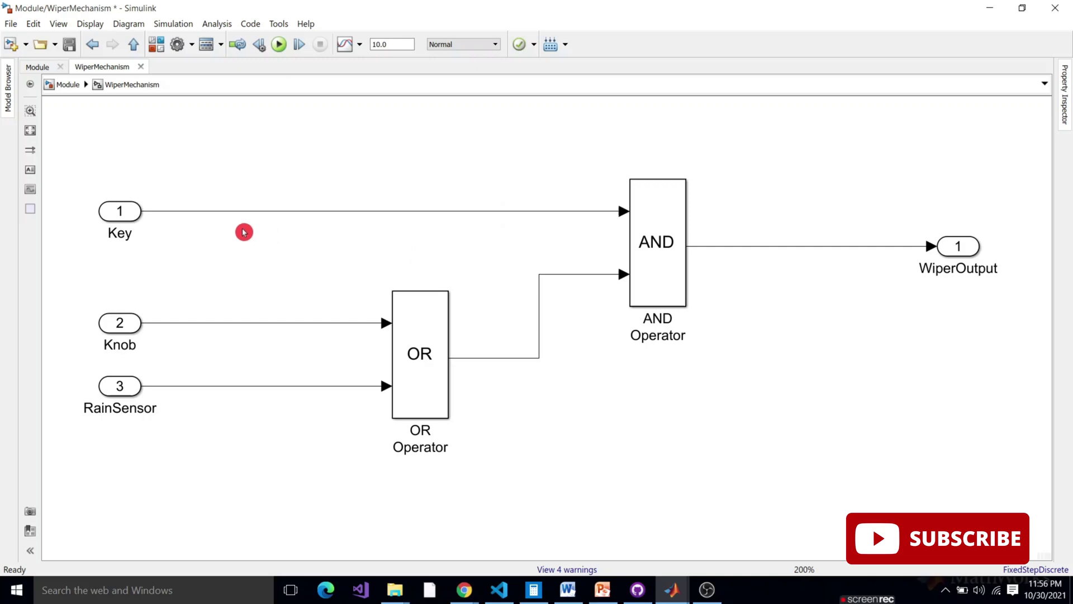
pyautogui.click(134, 219)
pyautogui.click(130, 221)
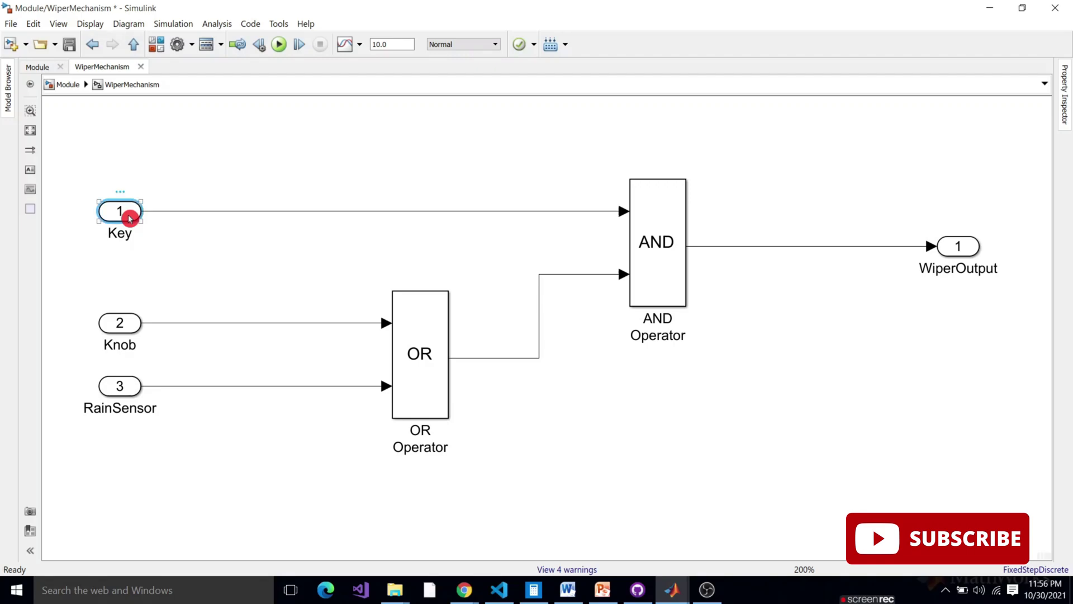
pyautogui.doubleClick(130, 218)
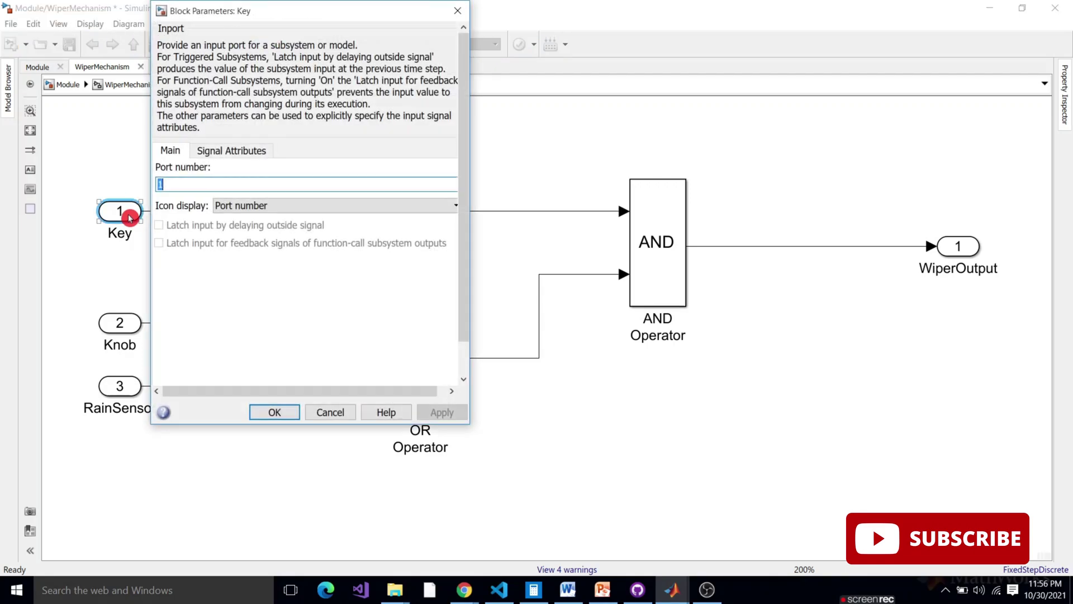
pyautogui.click(226, 154)
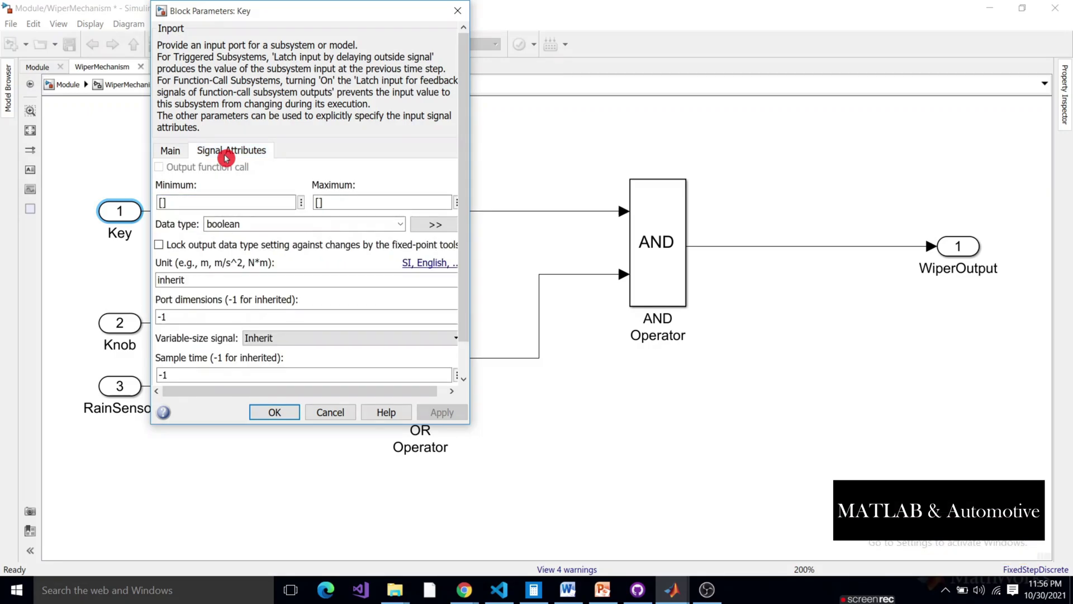
pyautogui.click(401, 225)
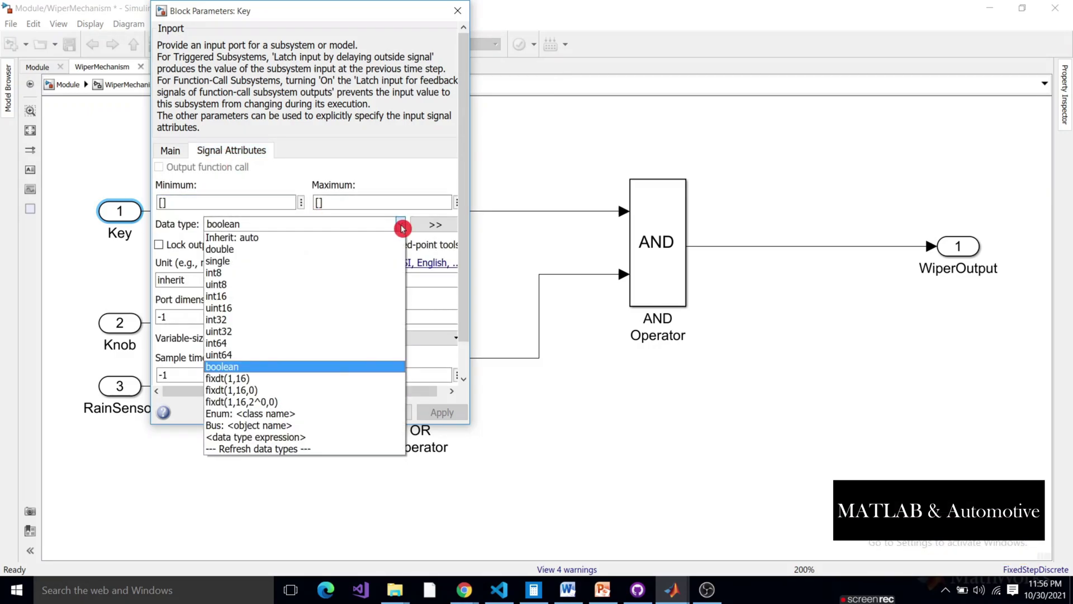
pyautogui.click(272, 287)
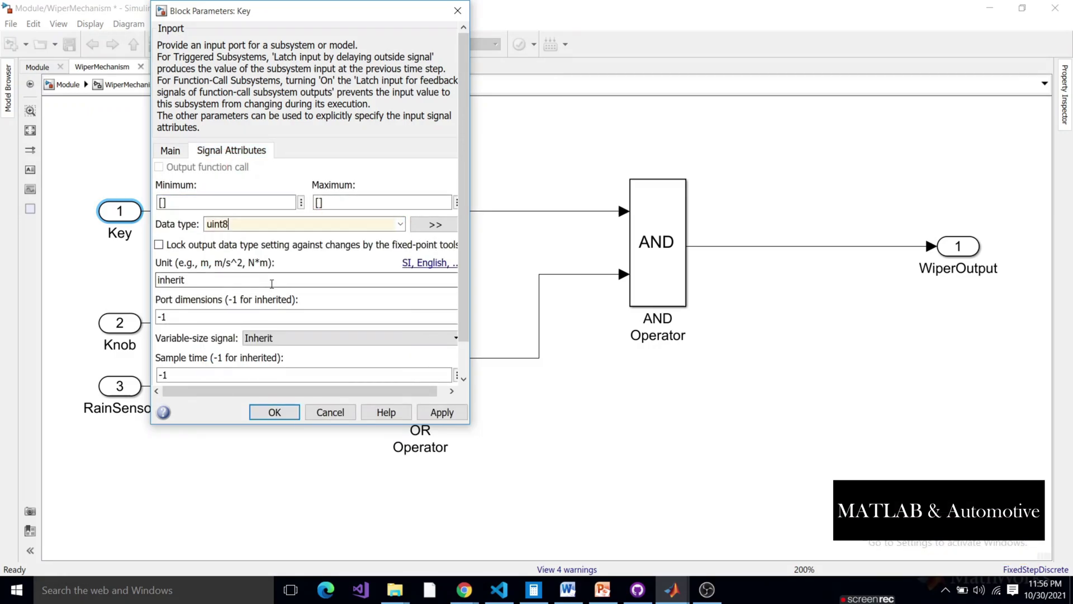
pyautogui.click(439, 412)
pyautogui.click(285, 412)
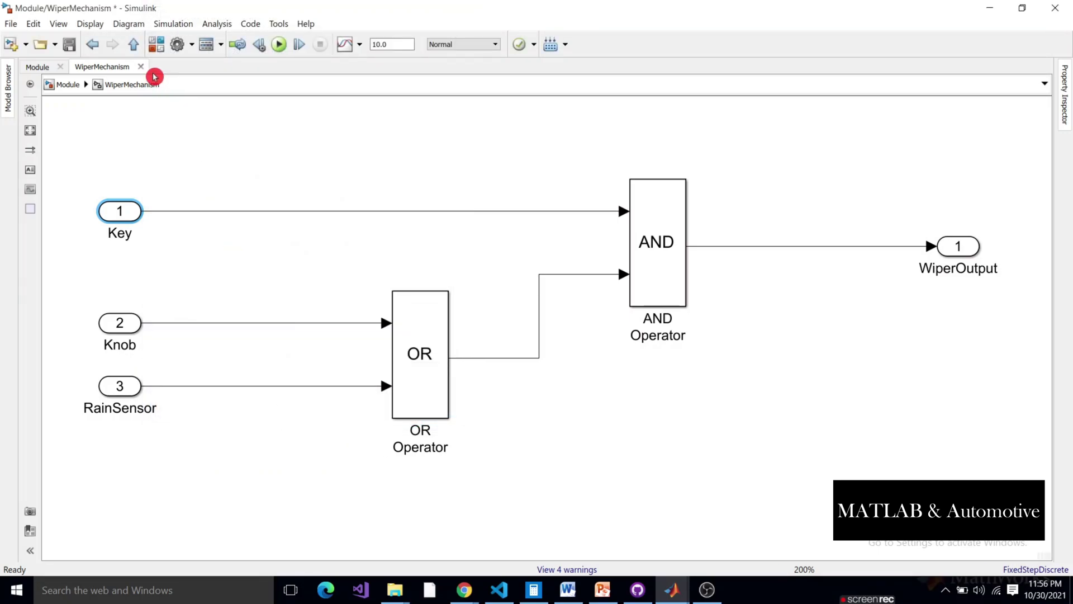
# Step: Return to the Module diagram and select the WiperMechanism block
pyautogui.click(134, 45)
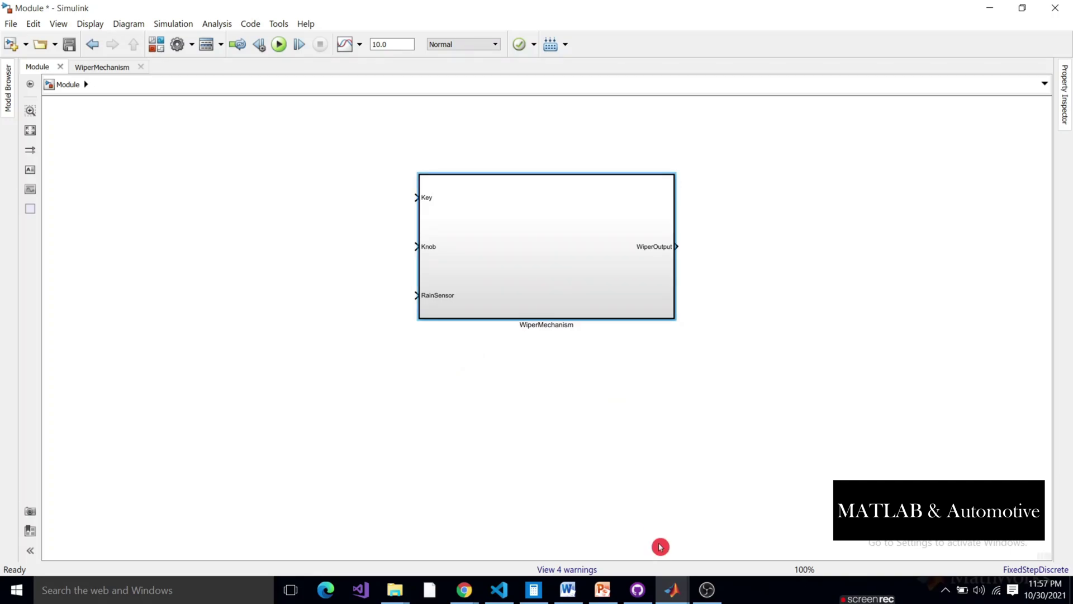
pyautogui.click(693, 539)
pyautogui.click(524, 249)
# Step: Open the Design Verifier Options for WiperMechanism from its context menu
pyautogui.rightClick(523, 249)
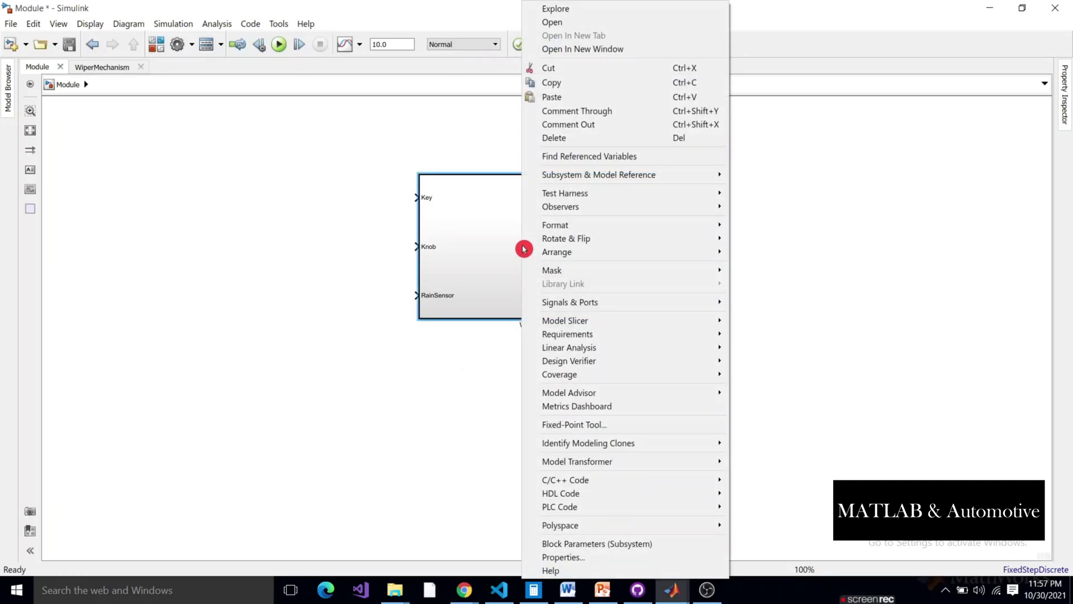
pyautogui.moveTo(571, 374)
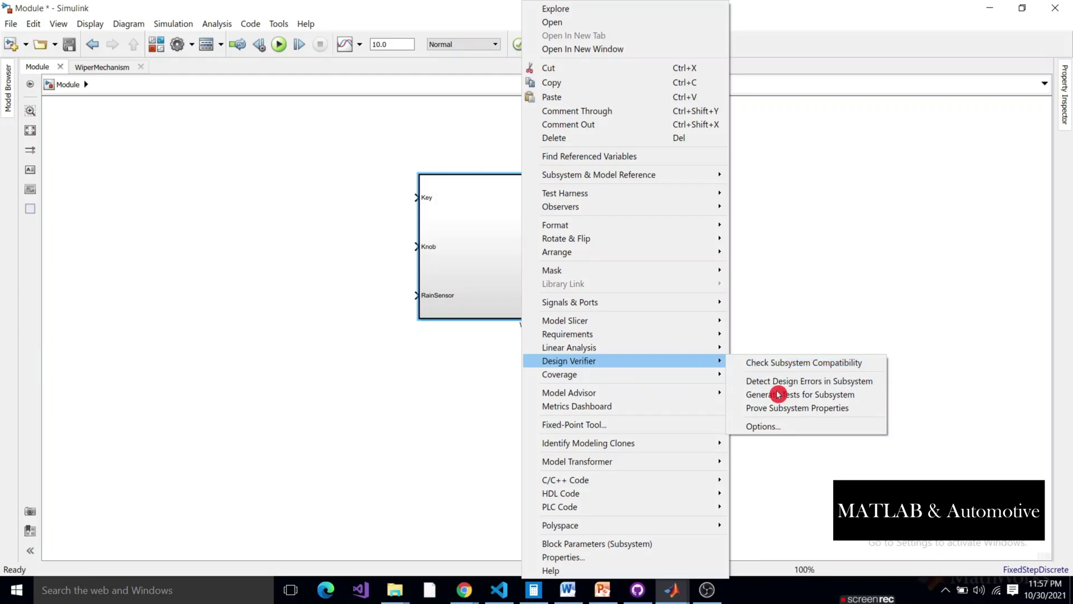
pyautogui.click(785, 426)
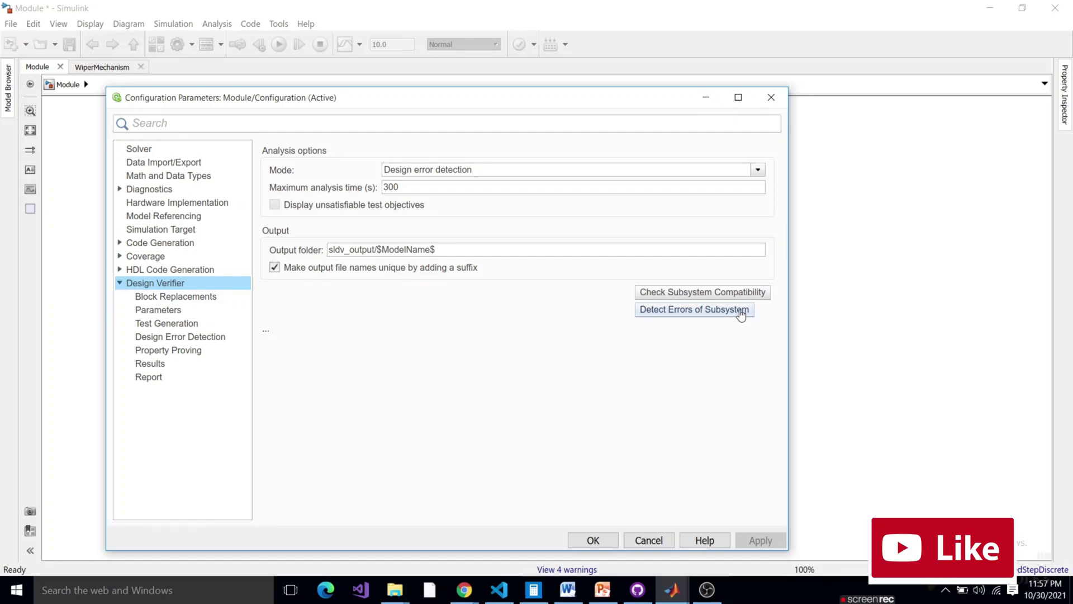
# Step: Rerun design error detection, note the Key uint8/boolean mismatch, and close the summary
pyautogui.click(727, 321)
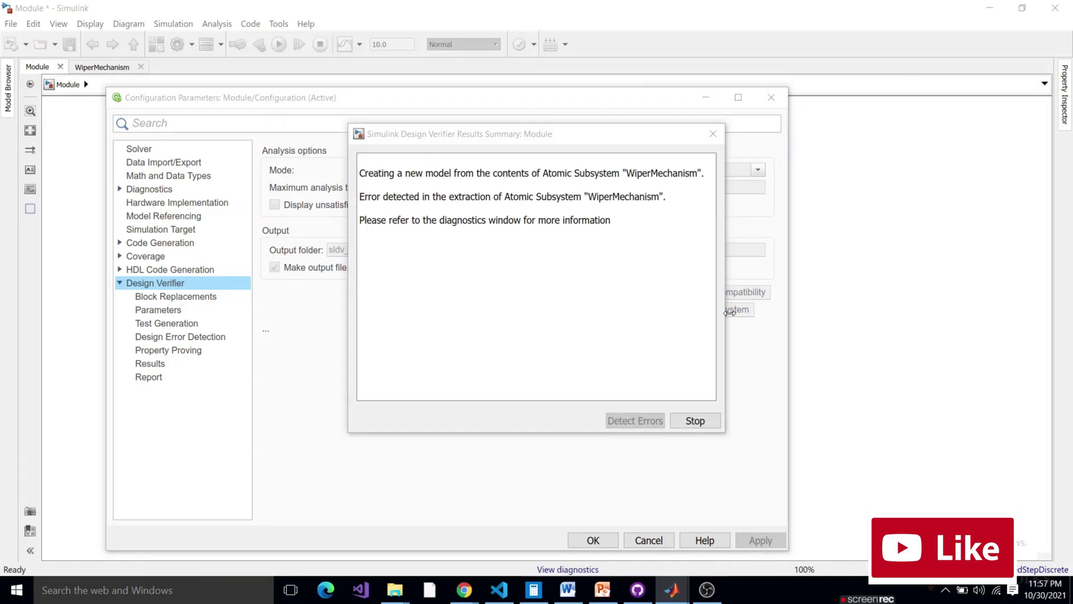
pyautogui.click(649, 306)
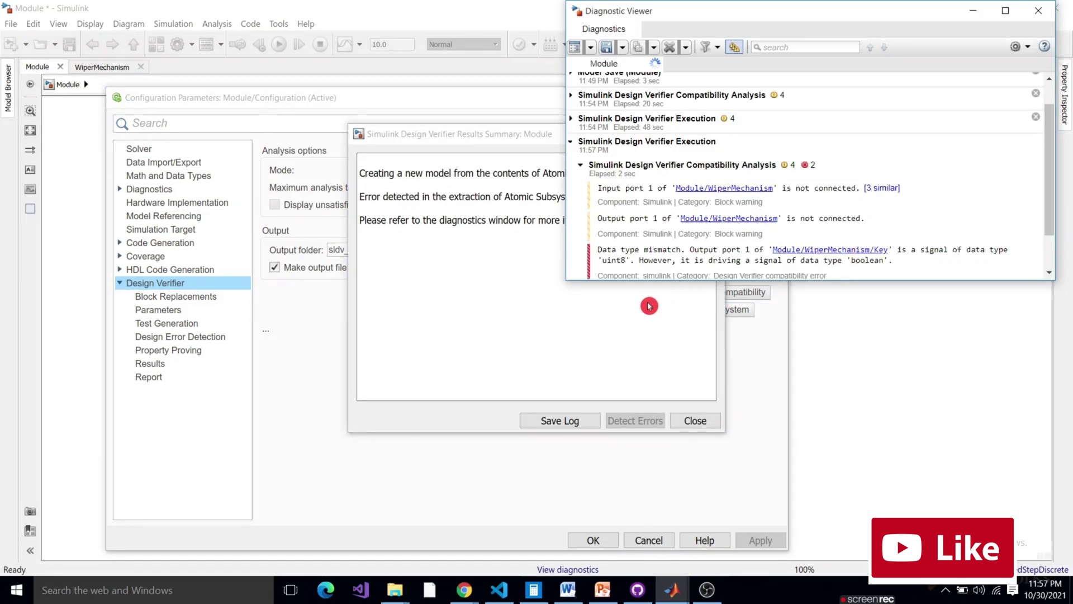
pyautogui.moveTo(476, 140); pyautogui.dragTo(311, 146)
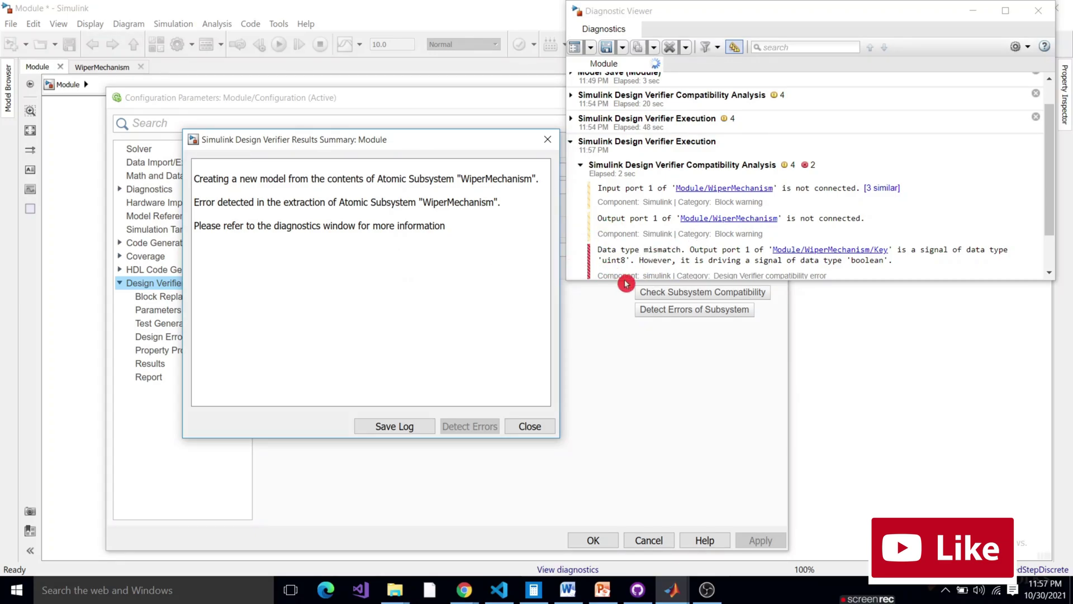
pyautogui.click(528, 426)
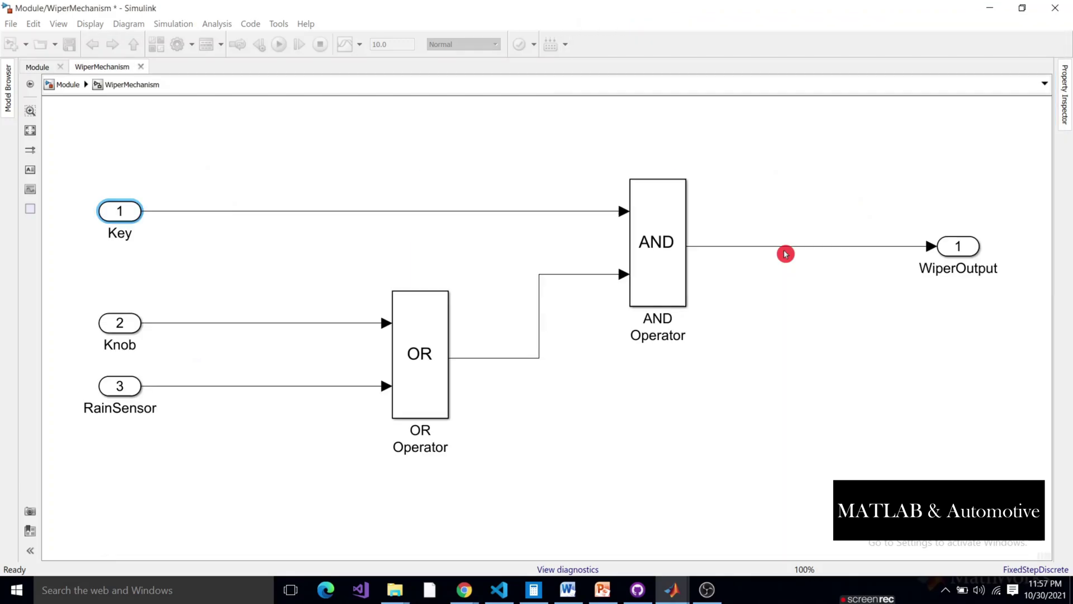
# Step: Set the Key inport's data type back to boolean and apply it
pyautogui.click(134, 219)
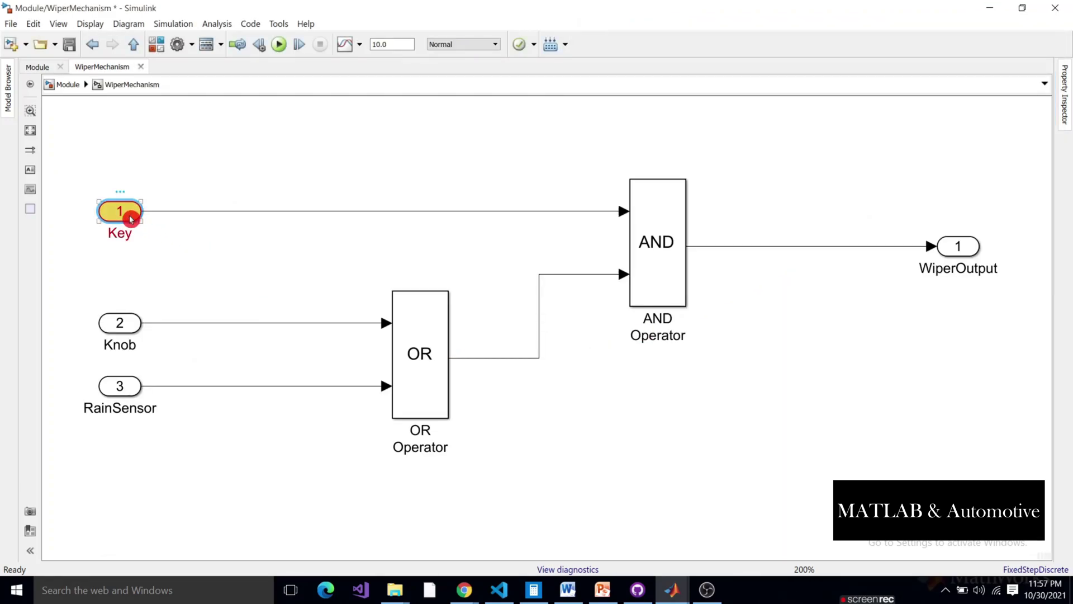
pyautogui.doubleClick(130, 219)
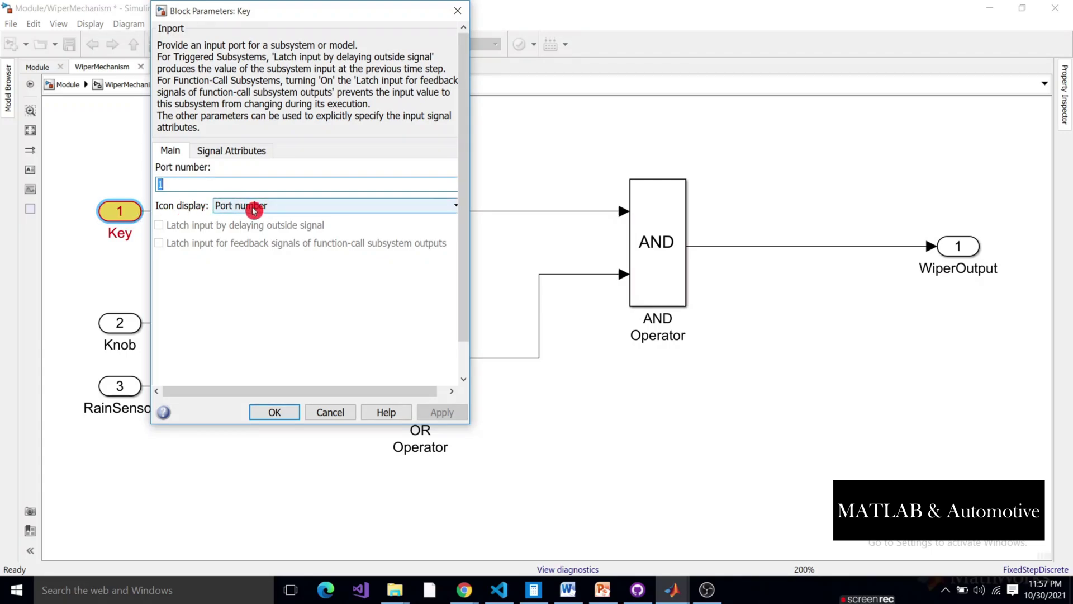
pyautogui.click(242, 160)
pyautogui.click(397, 225)
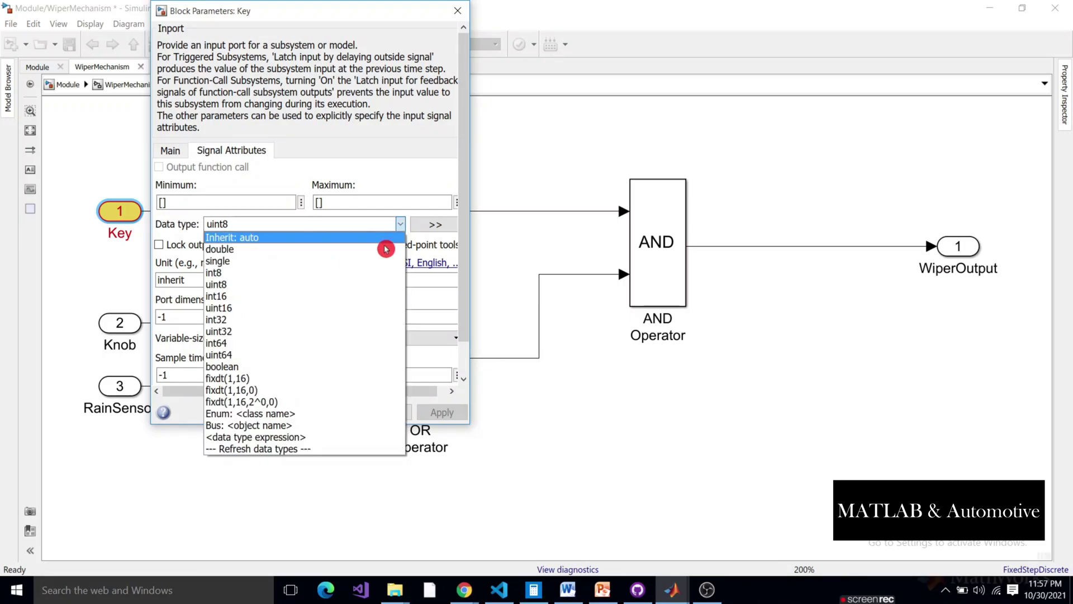
pyautogui.click(322, 367)
pyautogui.click(425, 410)
pyautogui.click(274, 411)
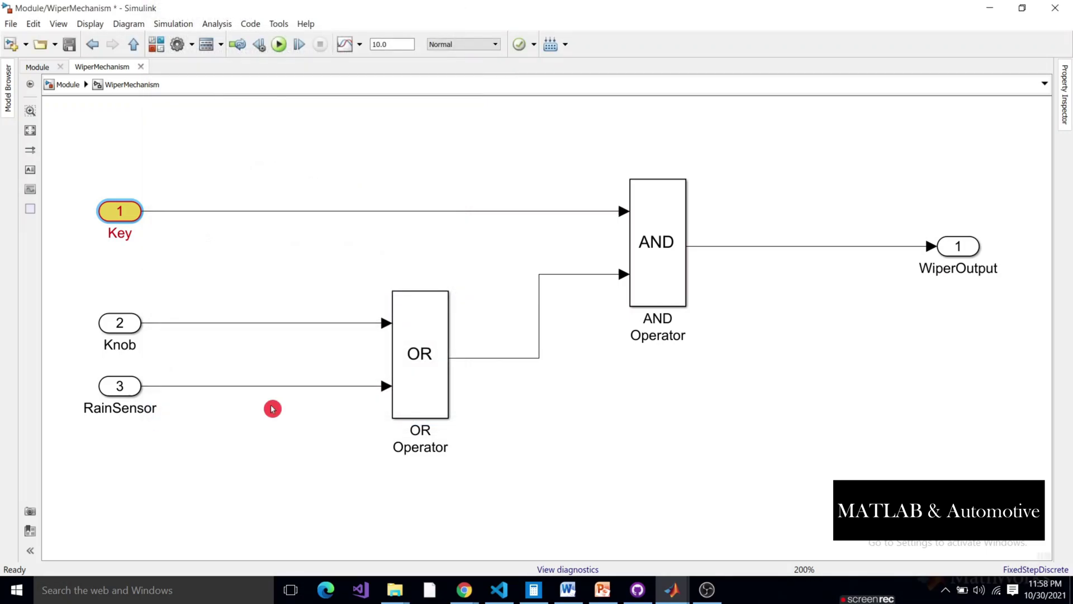
# Step: From the Module diagram, open WiperMechanism's Design Verifier options and run design error detection on it
pyautogui.click(134, 45)
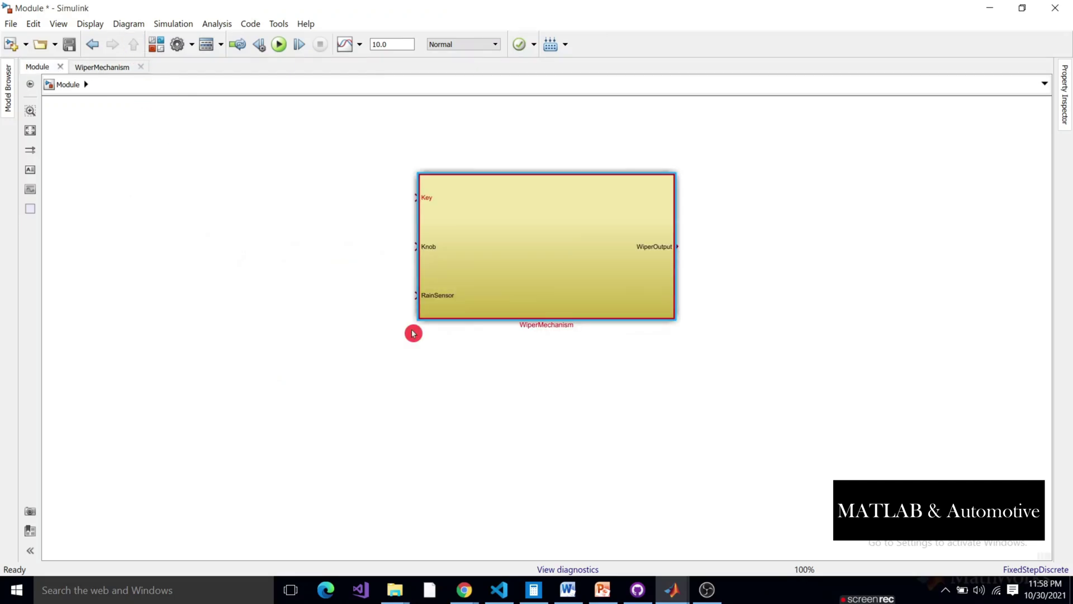
pyautogui.click(550, 234)
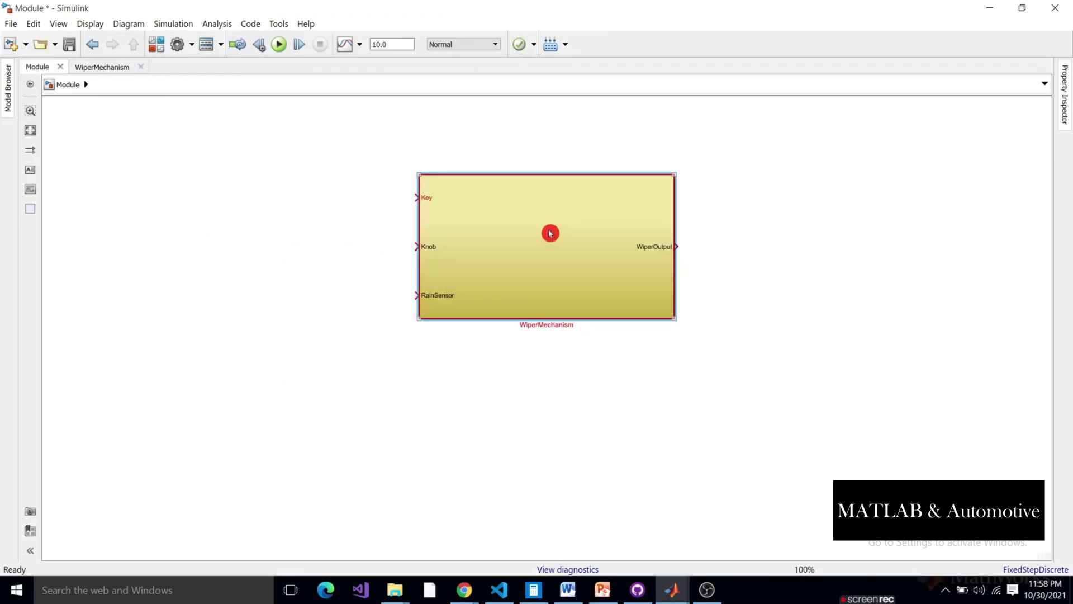
pyautogui.rightClick(550, 234)
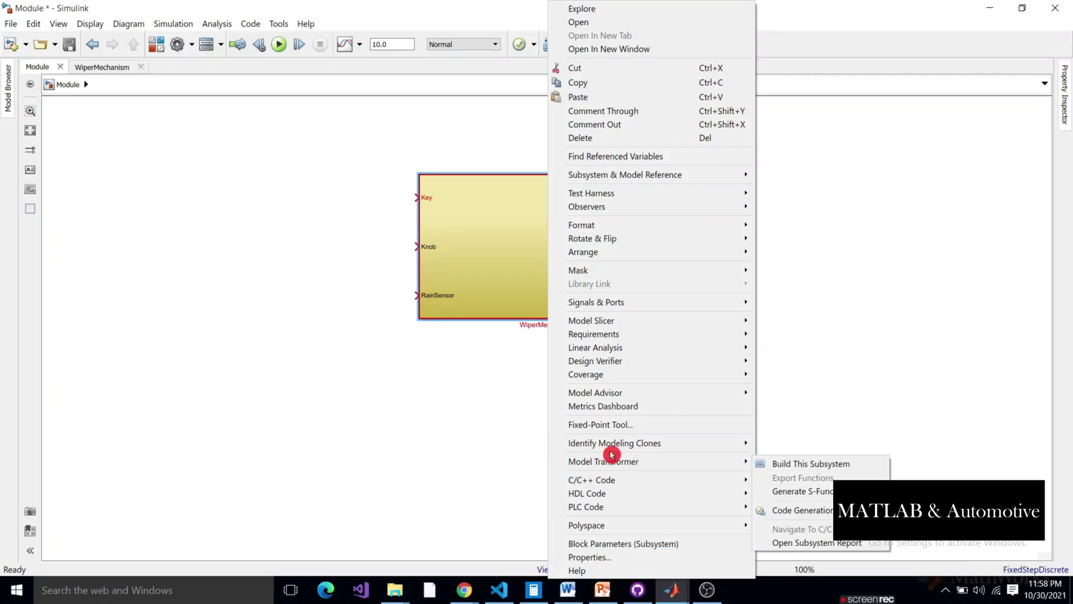
pyautogui.moveTo(683, 366)
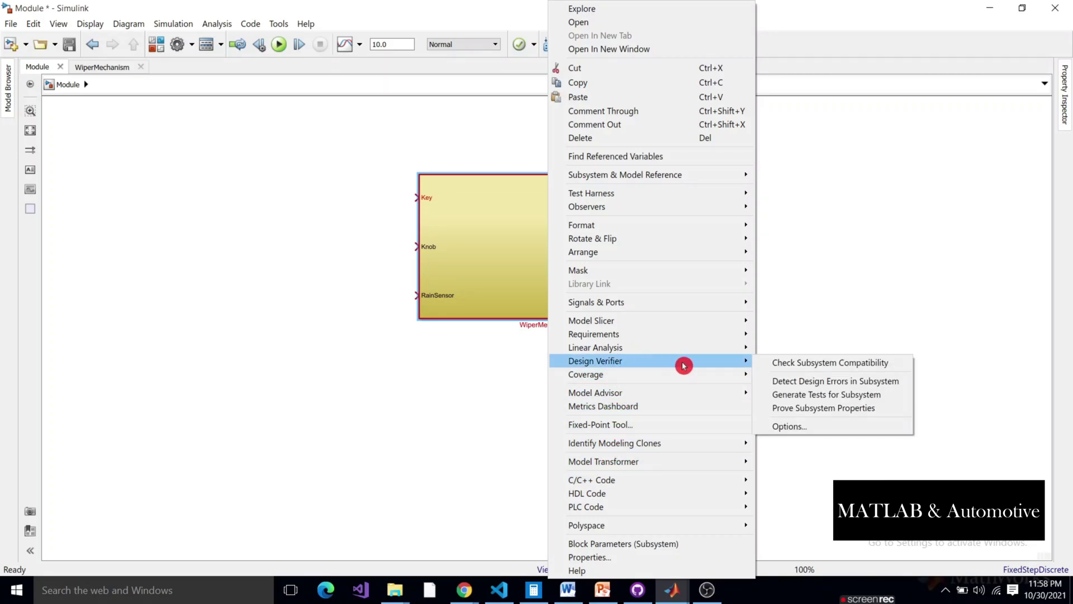
pyautogui.click(789, 426)
pyautogui.click(720, 330)
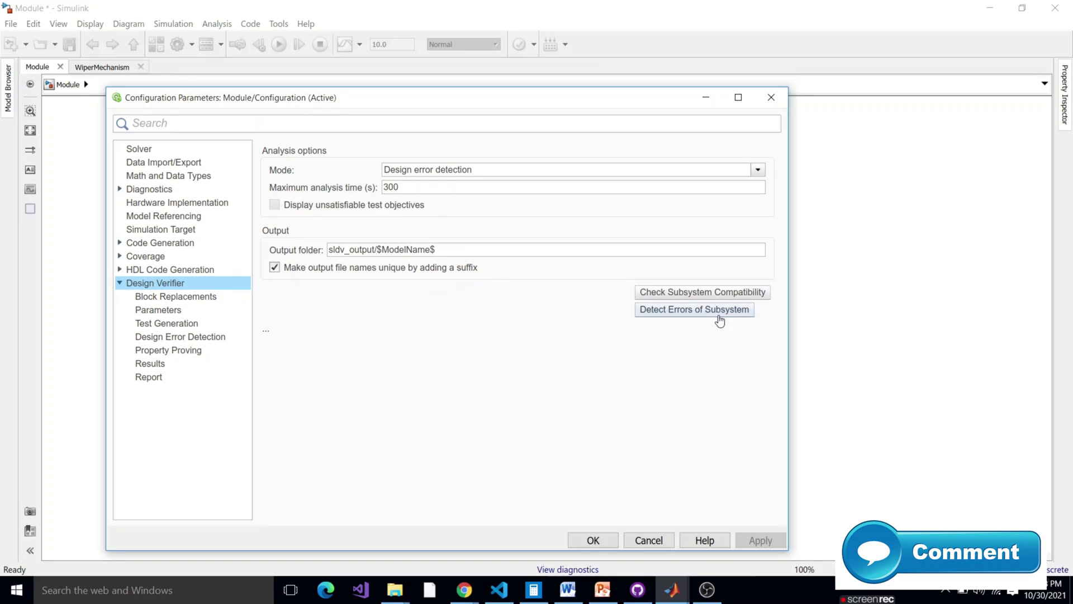
pyautogui.click(720, 311)
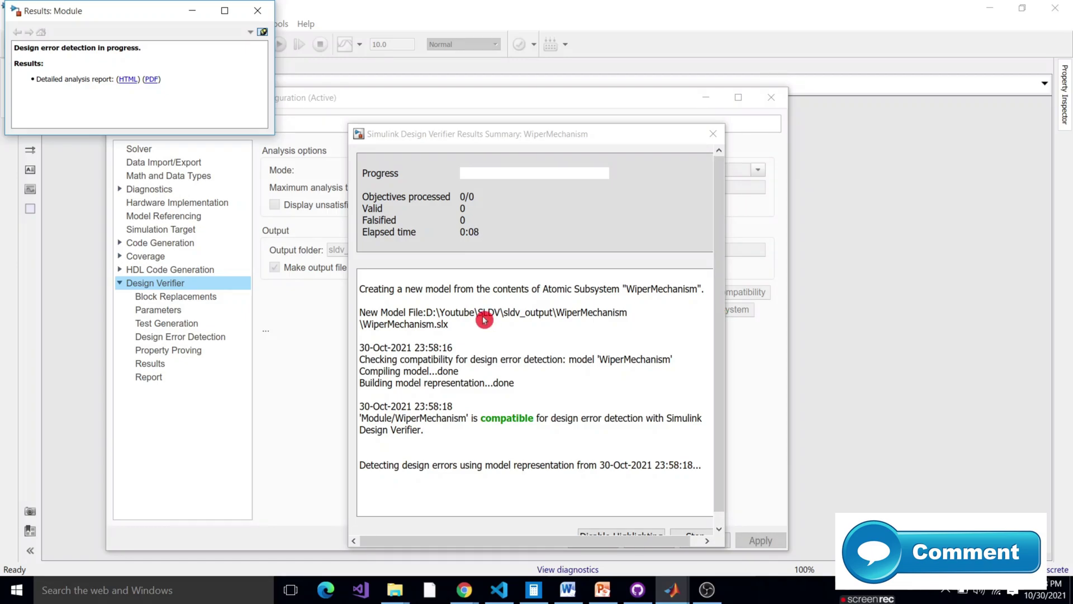
# Step: Close the design error detection results overview and results summary, uncovering the Design Verifier settings
pyautogui.click(258, 11)
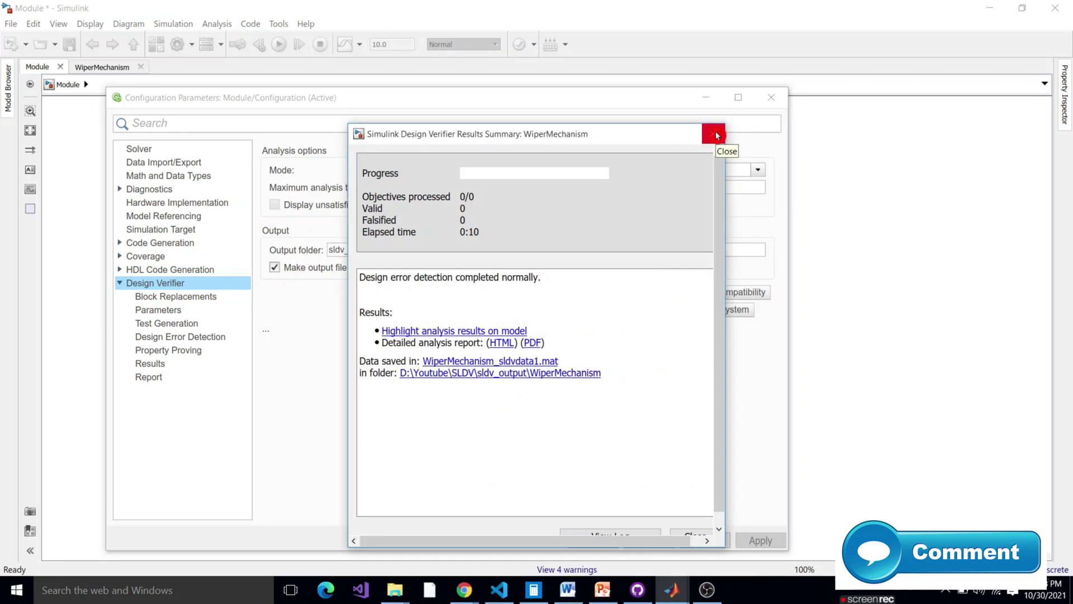
pyautogui.moveTo(610, 144); pyautogui.dragTo(775, 122)
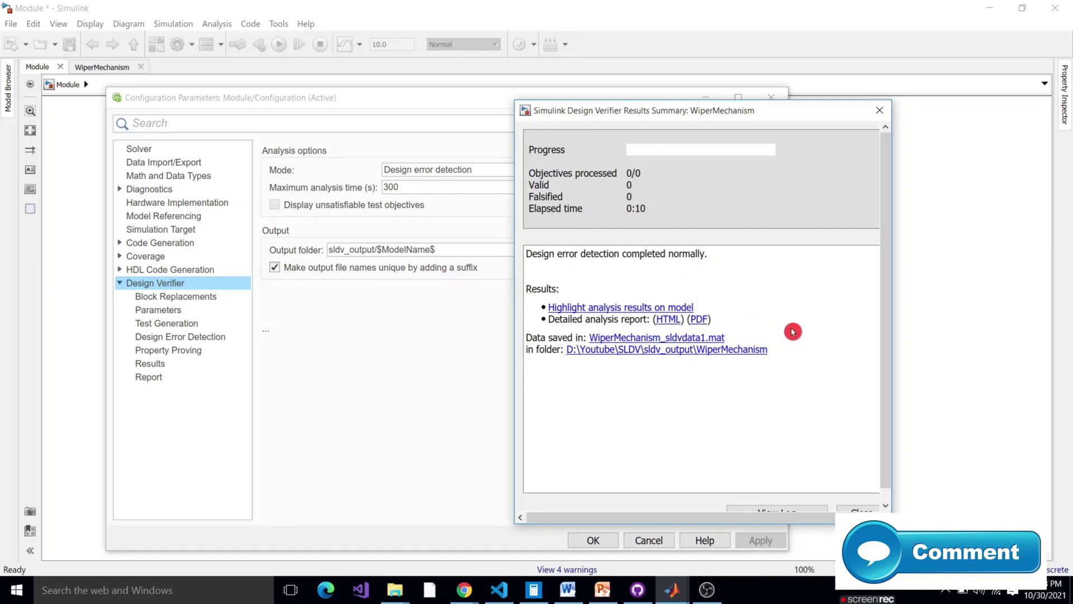
pyautogui.click(880, 110)
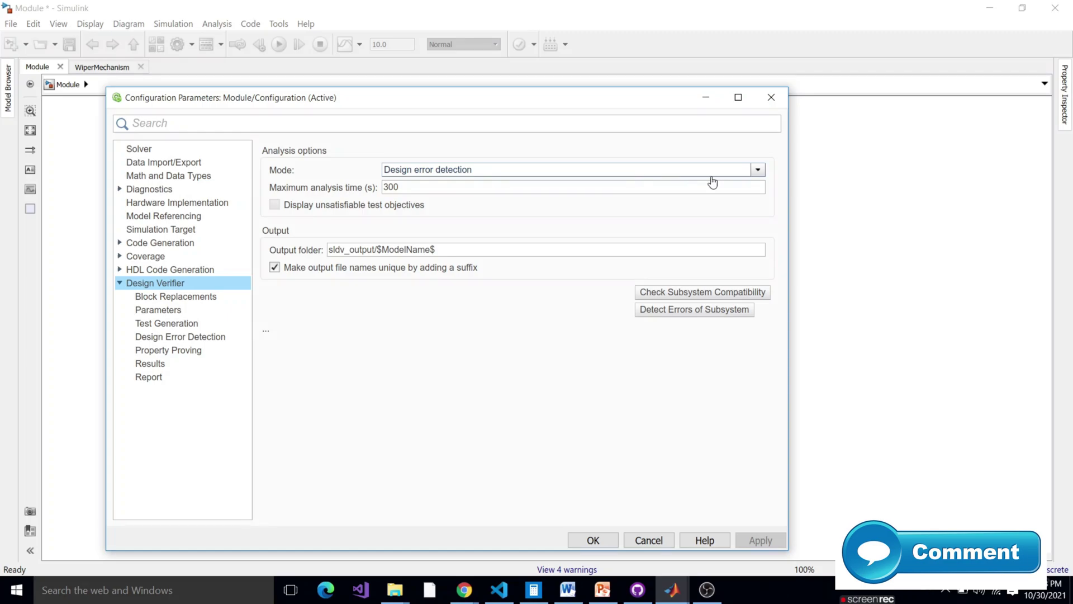
# Step: Set the Design Verifier mode to Test generation, check subsystem compatibility, and apply the change
pyautogui.click(757, 172)
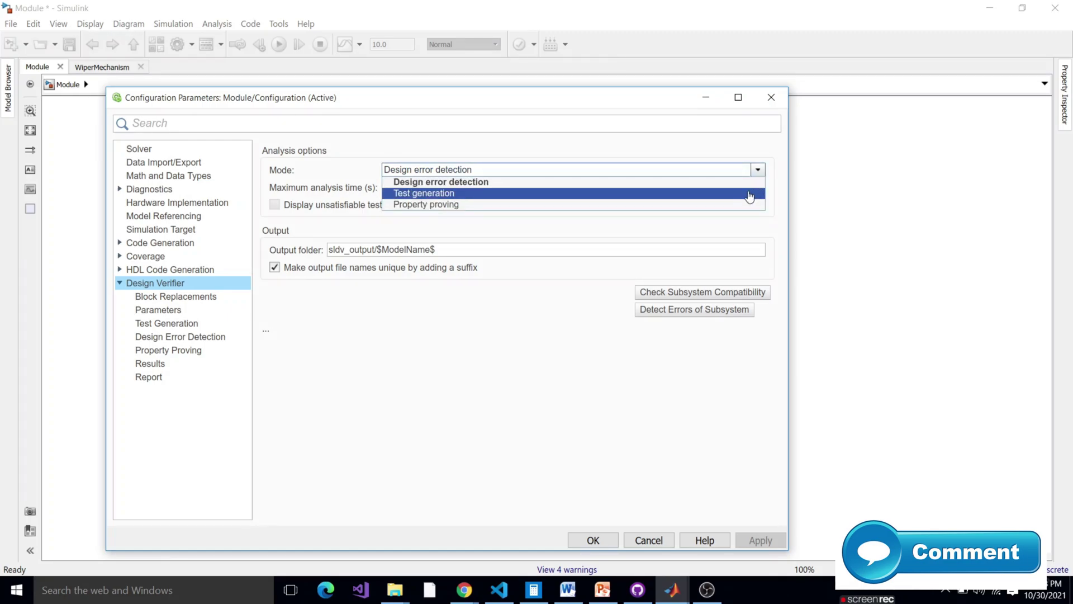
pyautogui.click(702, 196)
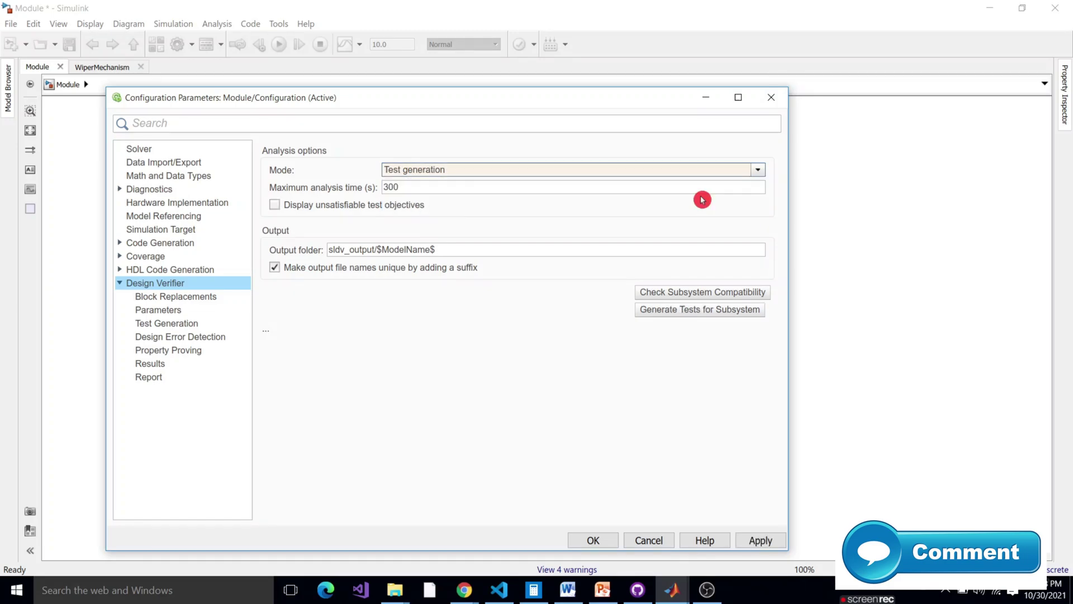
pyautogui.click(721, 296)
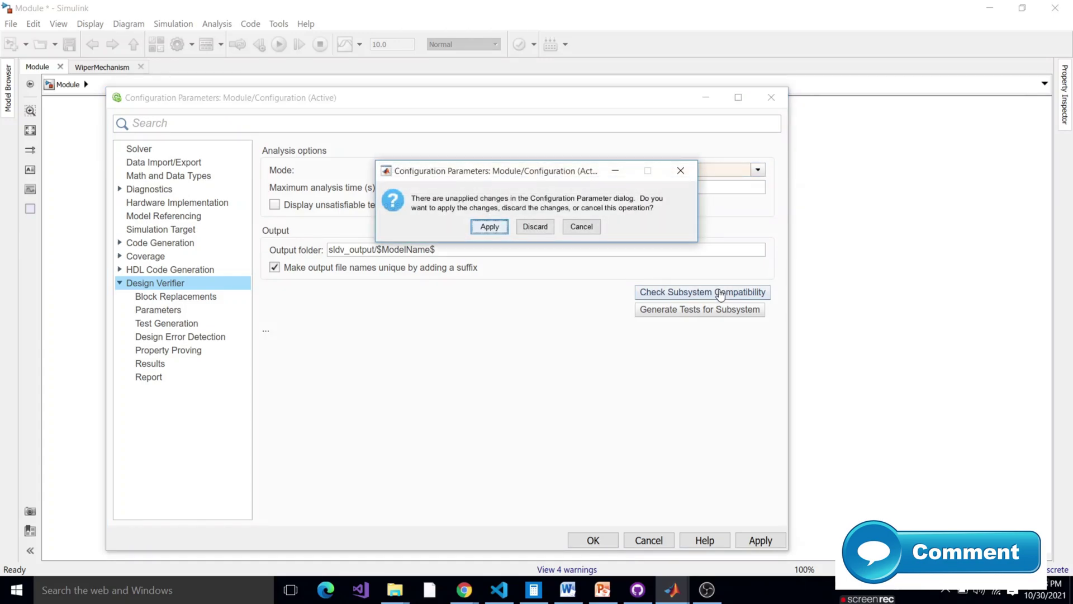
pyautogui.click(489, 227)
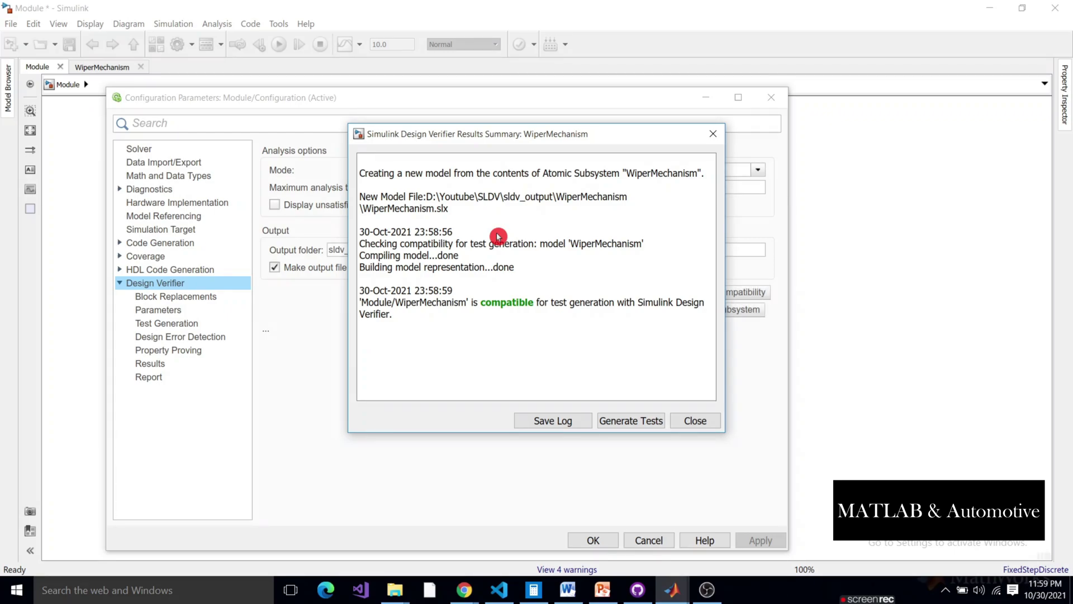
# Step: Generate tests for WiperMechanism and widen the summary showing 8/8 objectives satisfied
pyautogui.click(648, 423)
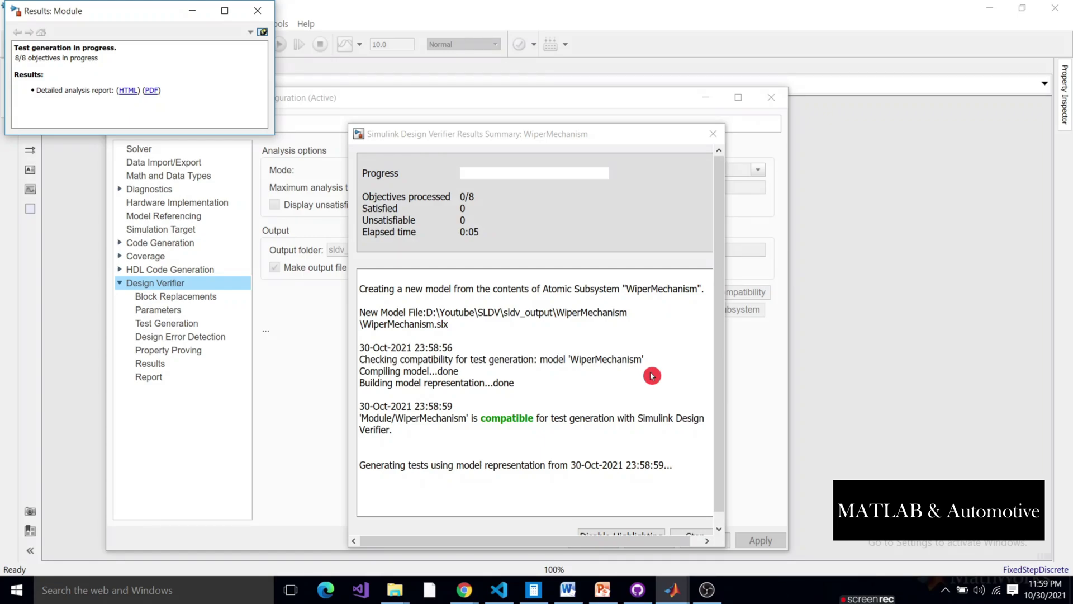
pyautogui.click(726, 543)
pyautogui.moveTo(725, 542); pyautogui.dragTo(800, 546)
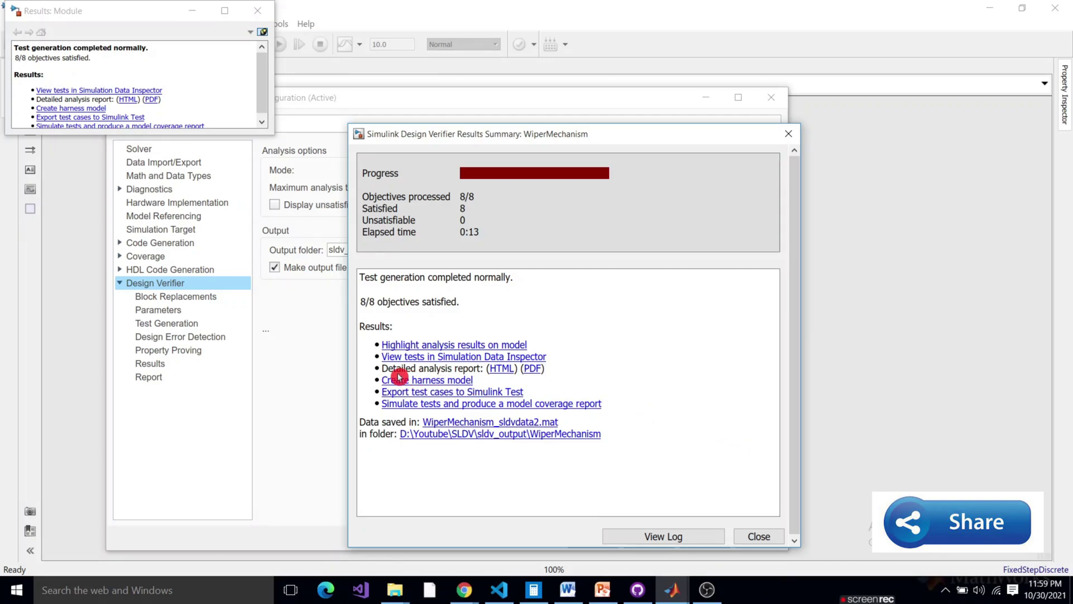
# Step: Create the Module_harness model from the generated tests, maximized and fitted to the window
pyautogui.click(439, 382)
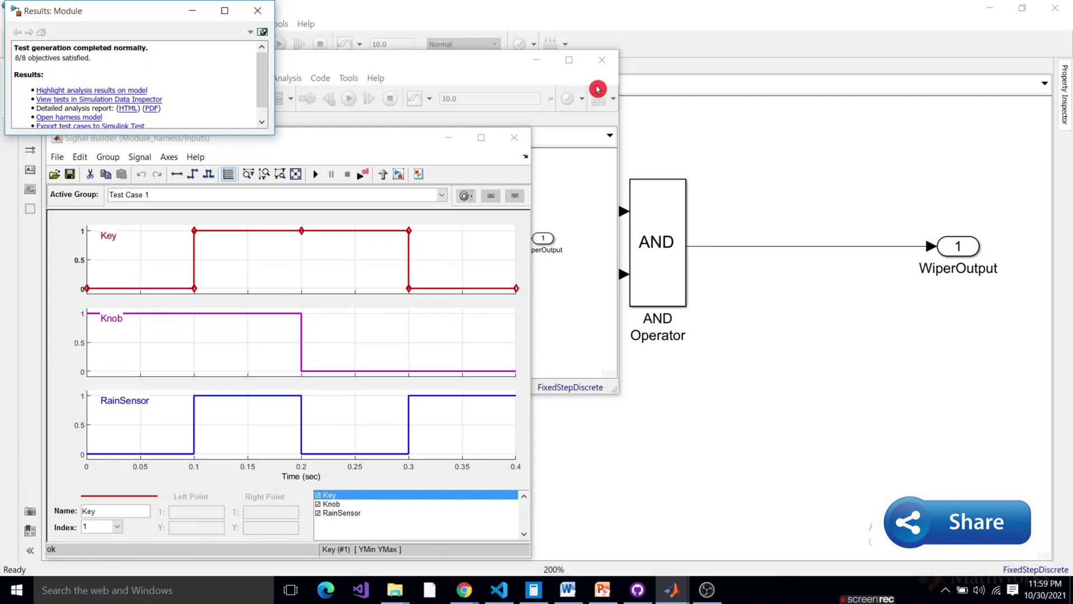
pyautogui.click(513, 143)
pyautogui.click(514, 144)
pyautogui.moveTo(434, 63); pyautogui.dragTo(678, 67)
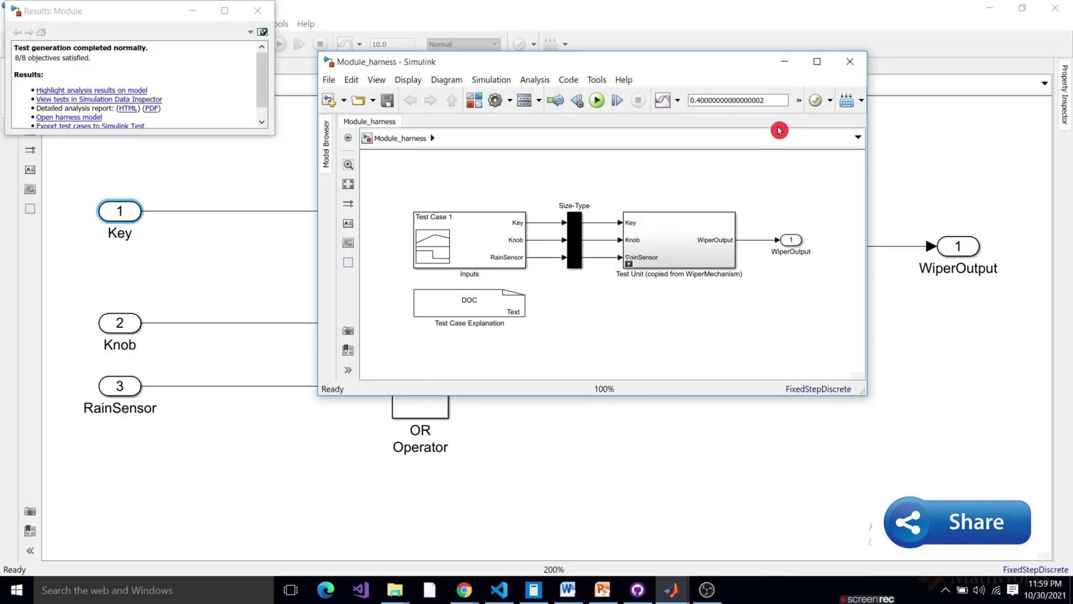
pyautogui.click(817, 61)
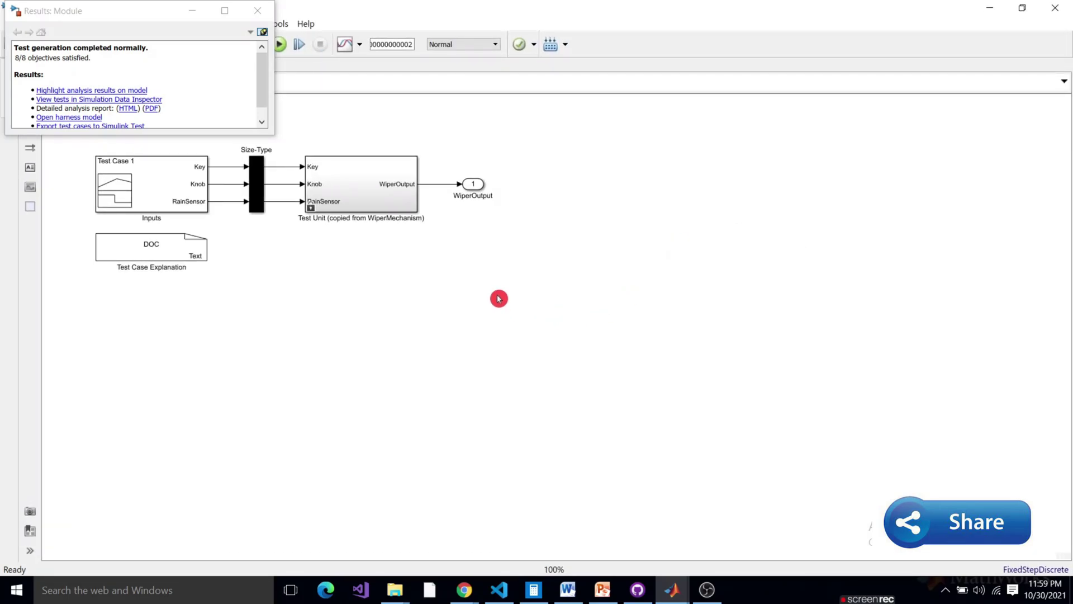
pyautogui.press('space')
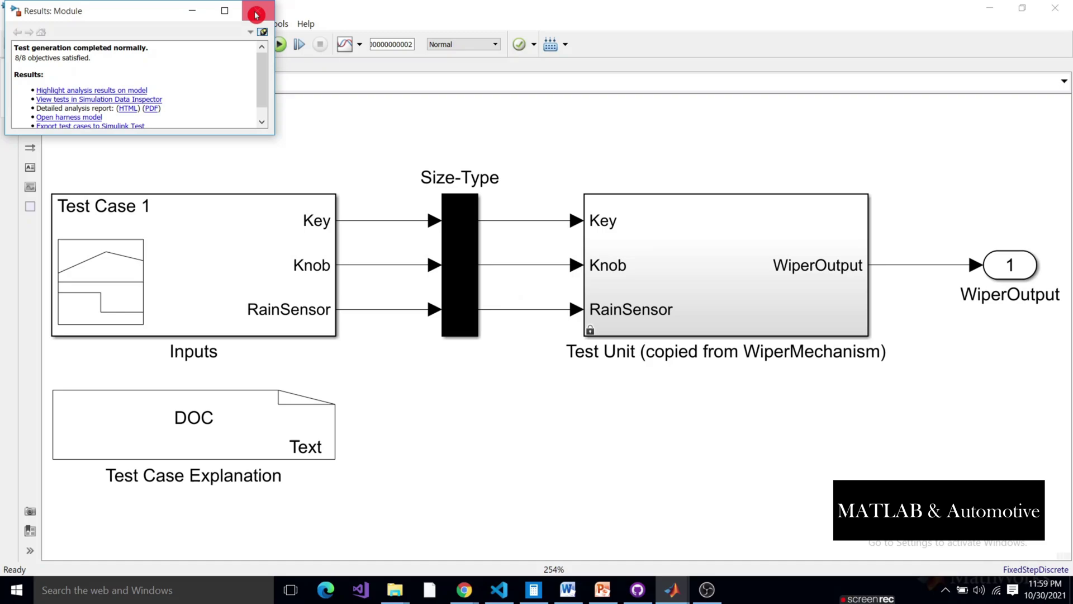
pyautogui.click(255, 15)
# Step: Review Test Case 1's Key, Knob and RainSensor input signals, then select the Test Case Explanation block
pyautogui.click(235, 262)
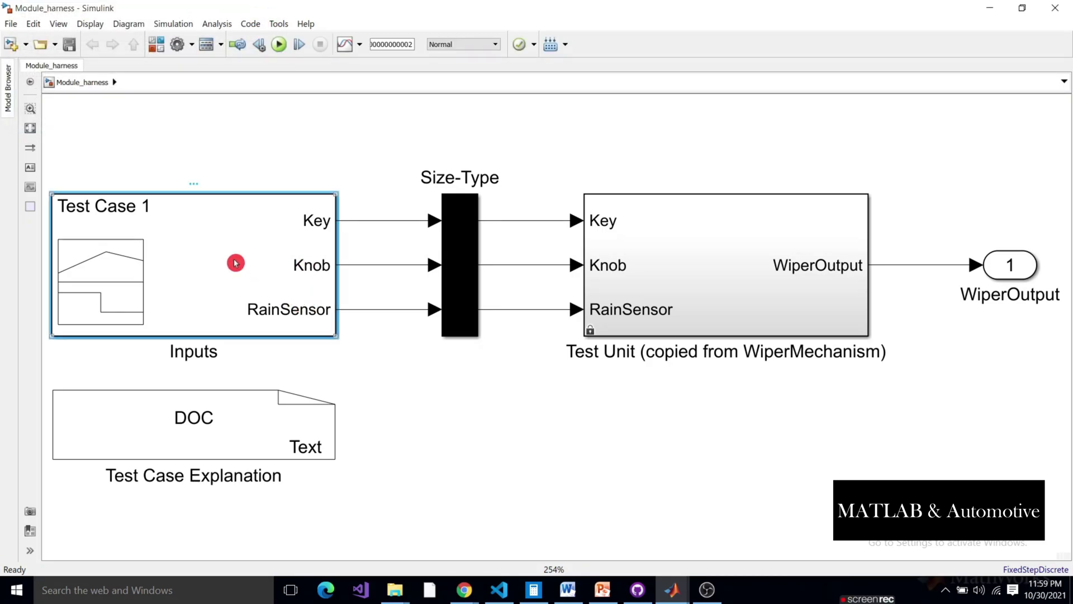
pyautogui.doubleClick(236, 262)
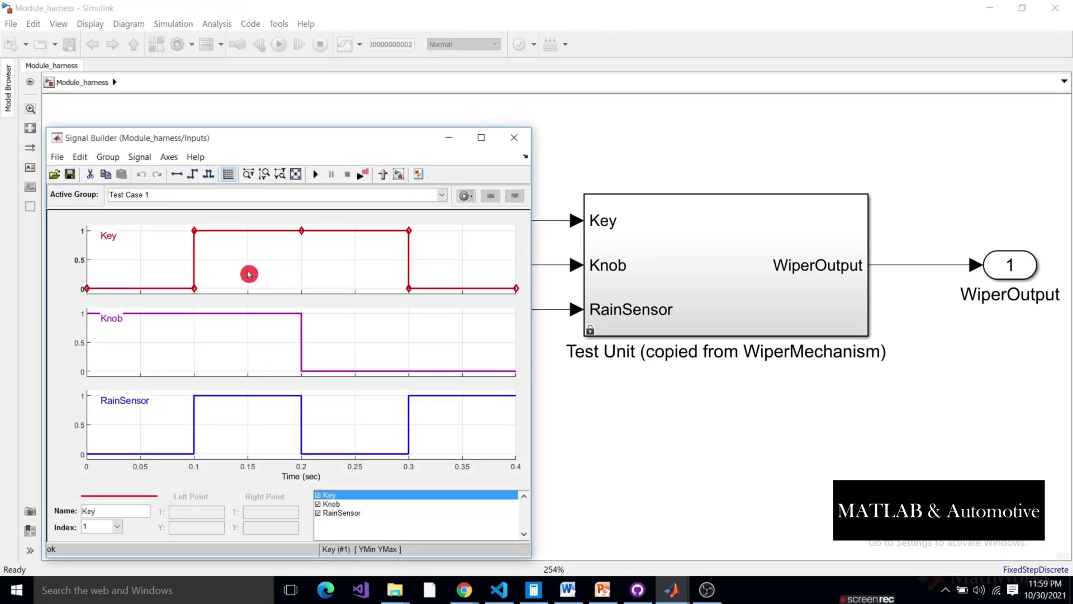
pyautogui.moveTo(338, 151); pyautogui.dragTo(488, 96)
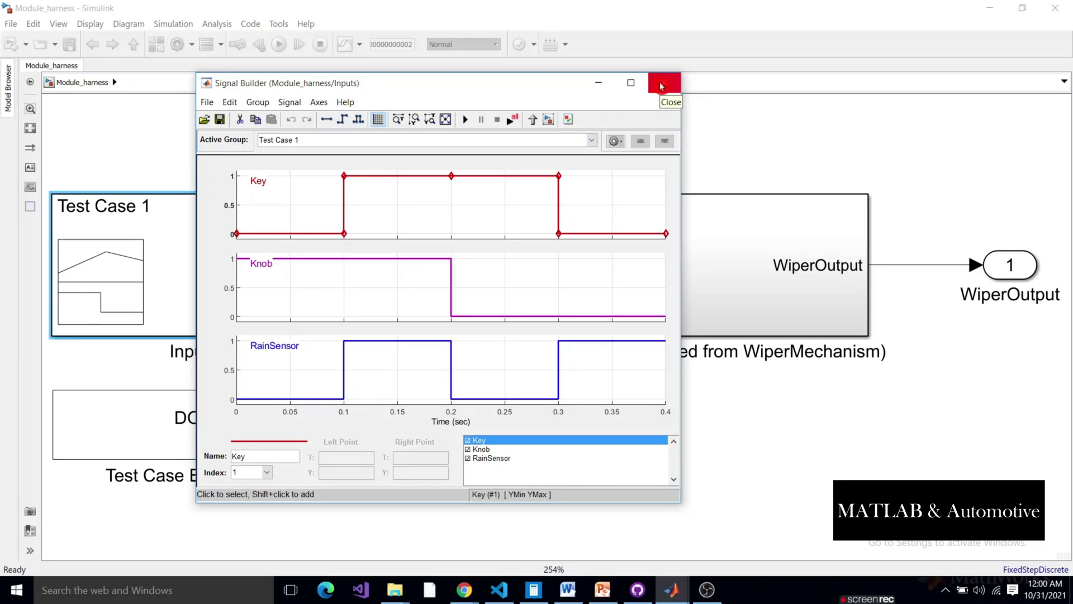
pyautogui.click(662, 87)
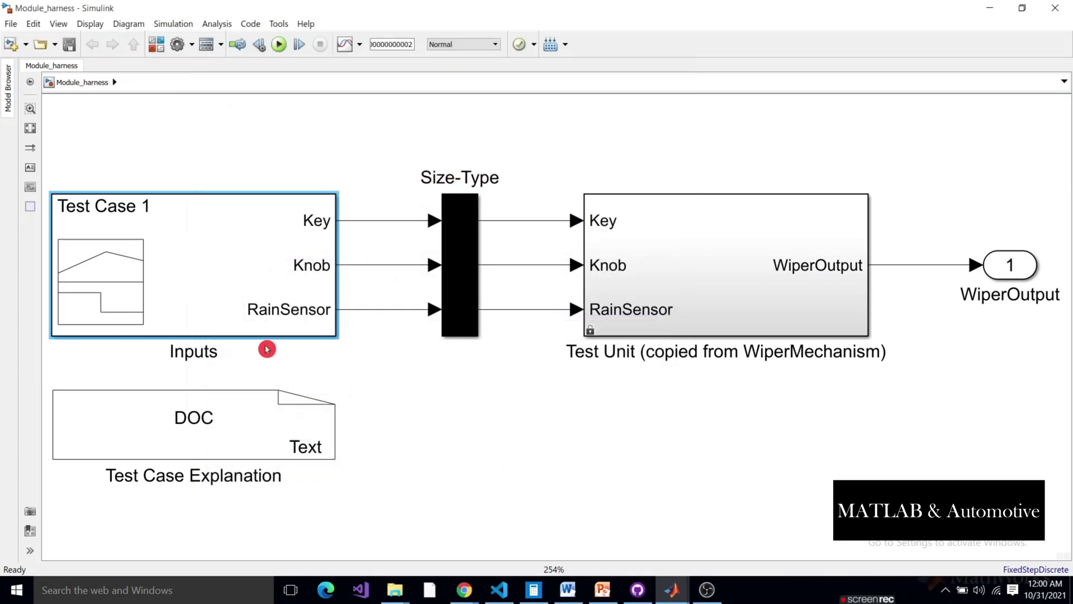
pyautogui.click(194, 413)
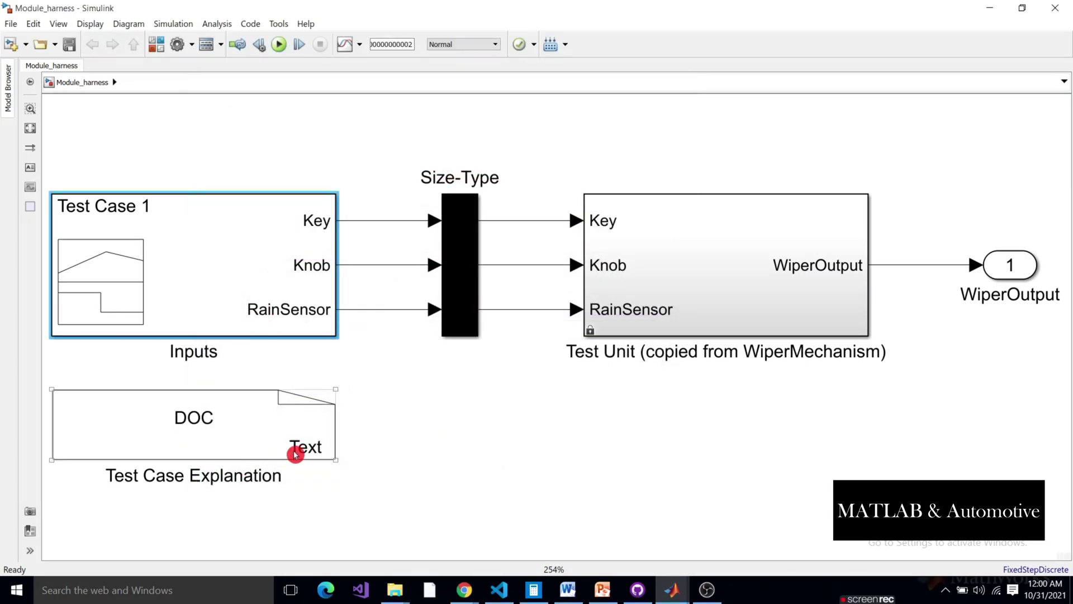
# Step: Read the Test Case 1 explanation's eight objectives for the OR and AND operators, then minimize the Editor
pyautogui.doubleClick(298, 436)
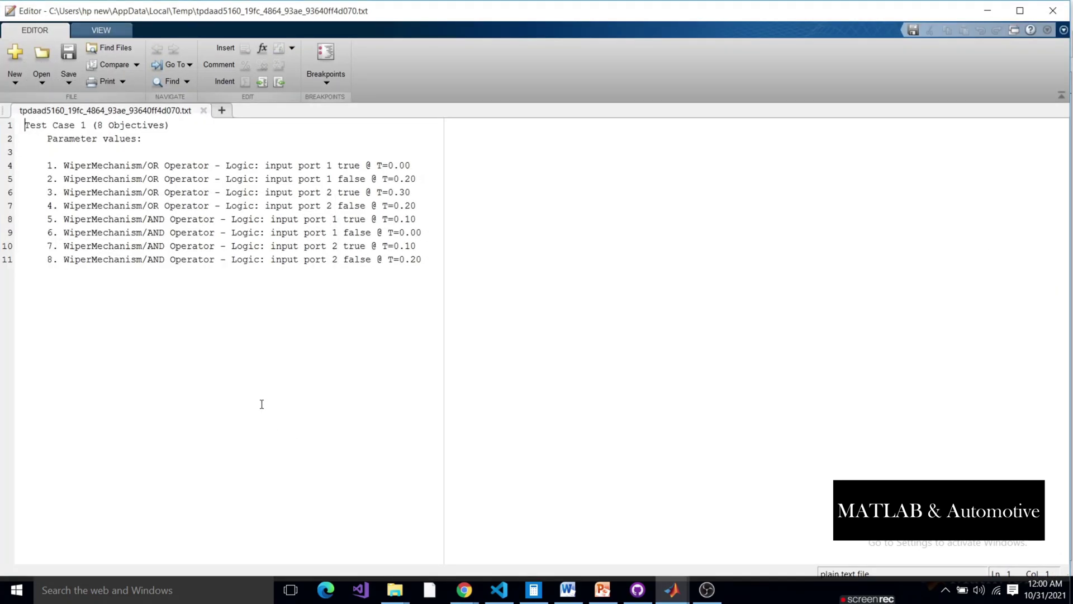
pyautogui.moveTo(46, 169); pyautogui.dragTo(428, 259)
pyautogui.click(375, 314)
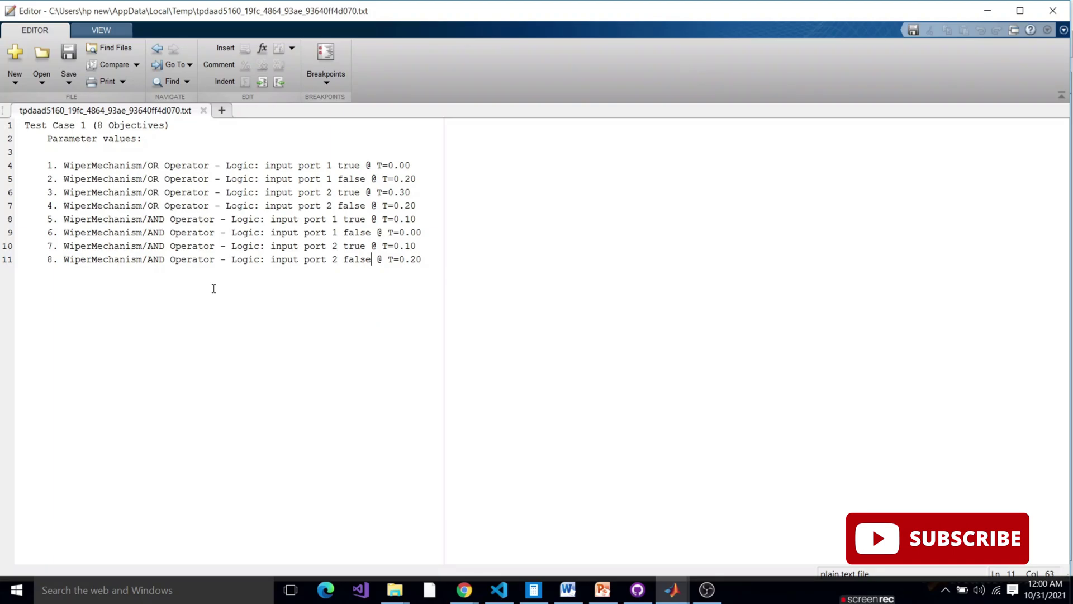
pyautogui.moveTo(149, 166); pyautogui.dragTo(159, 205)
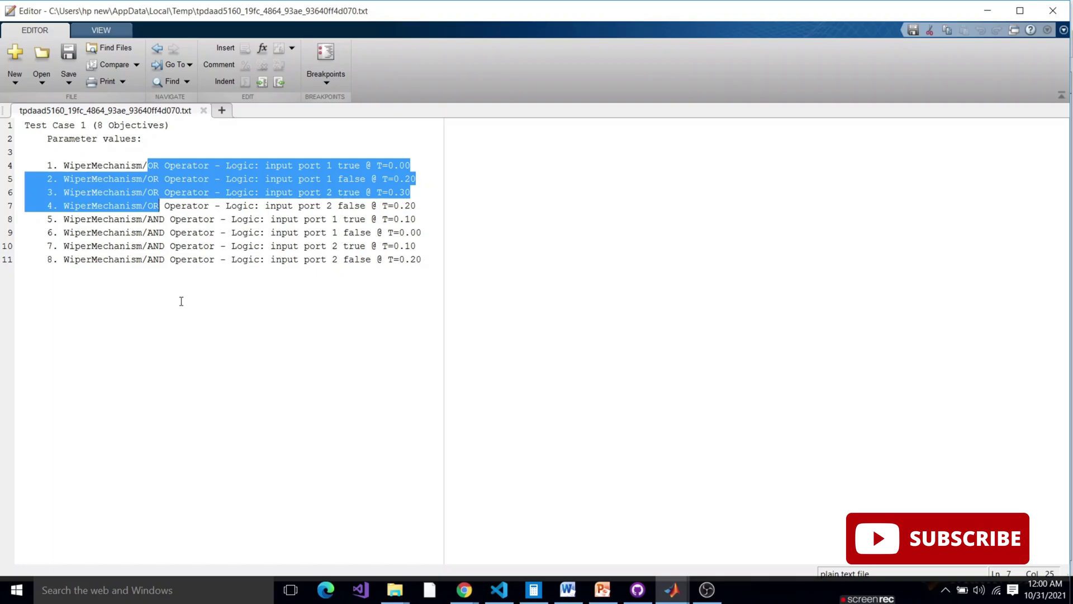
pyautogui.click(182, 299)
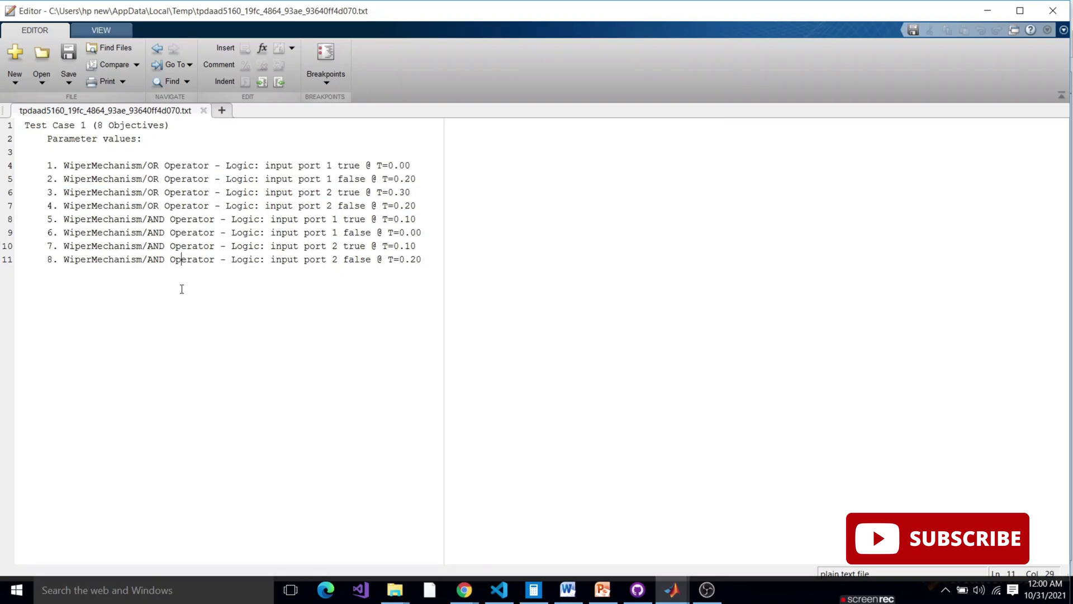
pyautogui.moveTo(151, 219); pyautogui.dragTo(208, 221)
pyautogui.click(256, 286)
pyautogui.click(988, 10)
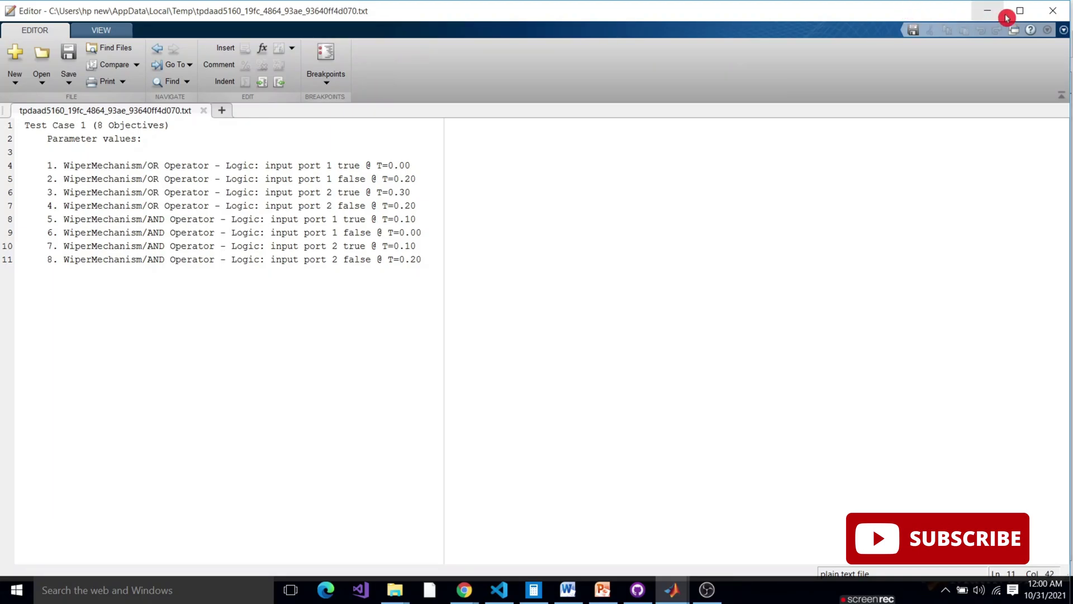
# Step: Bring the WiperMechanism Design Verifier results summary showing 8/8 objectives satisfied back to the front
pyautogui.click(435, 241)
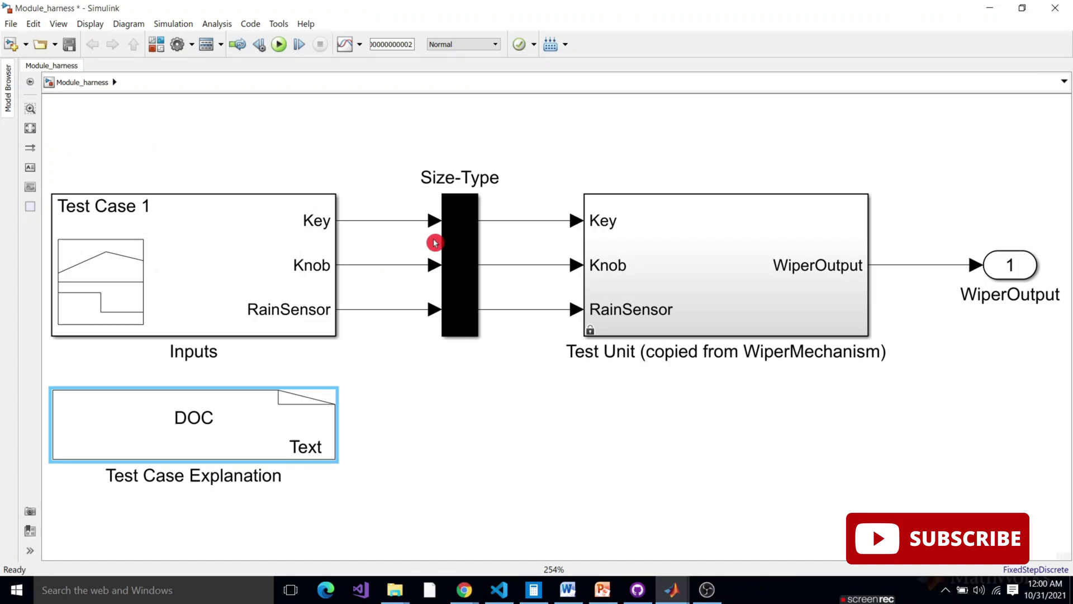
pyautogui.click(420, 228)
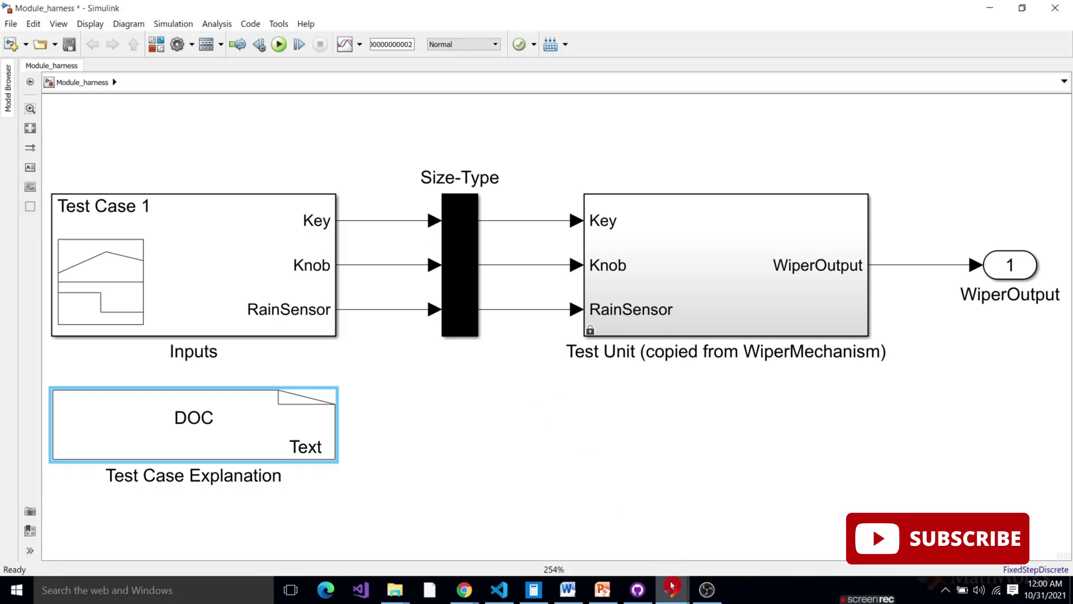
pyautogui.moveTo(671, 585)
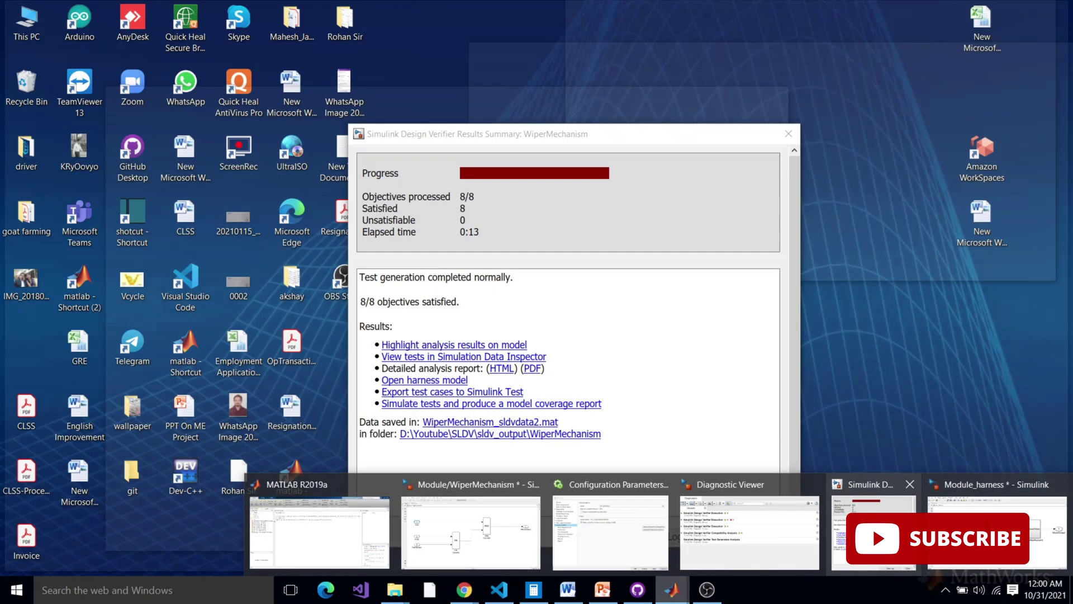
pyautogui.click(814, 507)
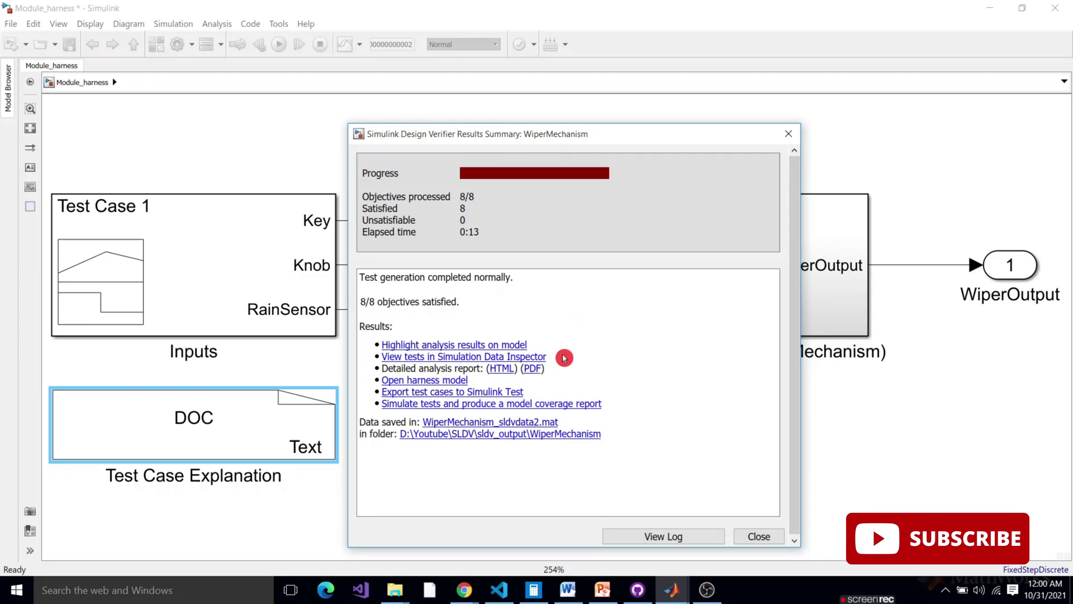
pyautogui.click(496, 411)
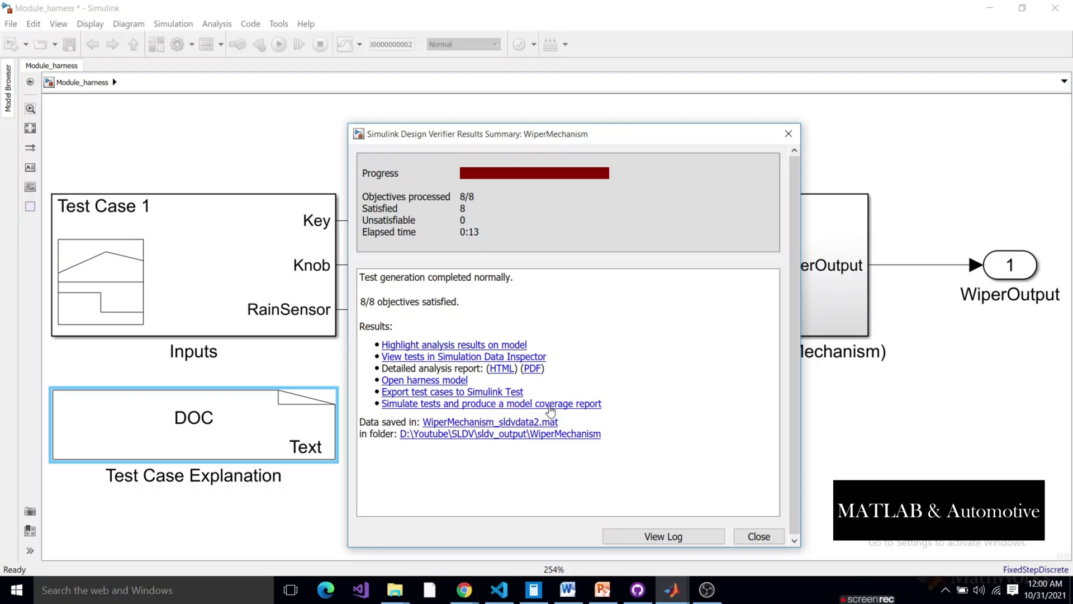
# Step: Simulate the generated tests and review the coverage report's 100% condition and execution coverage, then close it
pyautogui.click(552, 408)
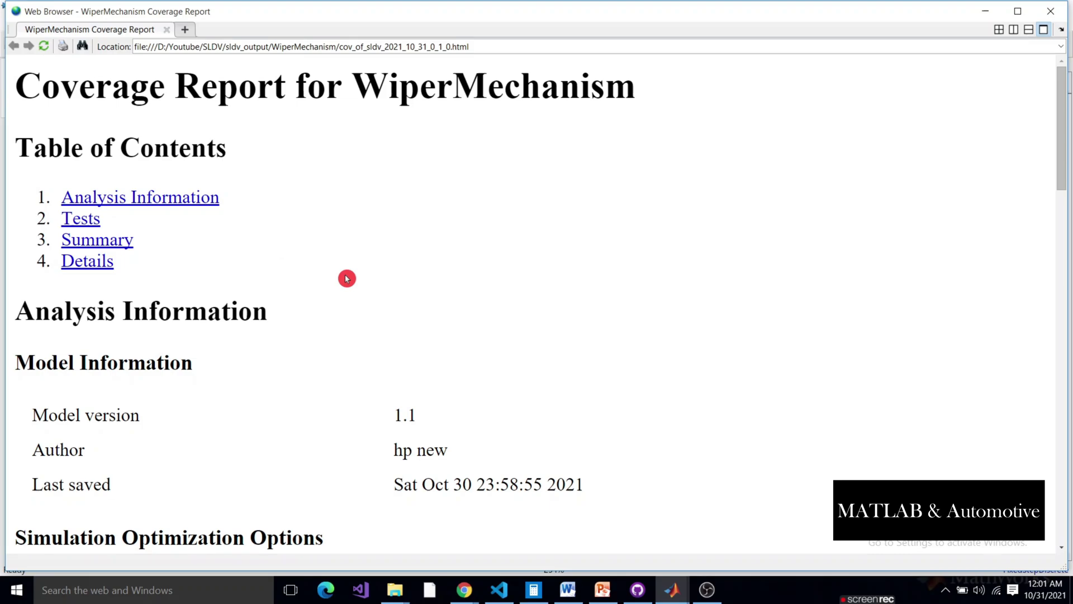
pyautogui.scroll(-5, 347, 279)
pyautogui.scroll(-5, 346, 279)
pyautogui.scroll(-3, 346, 275)
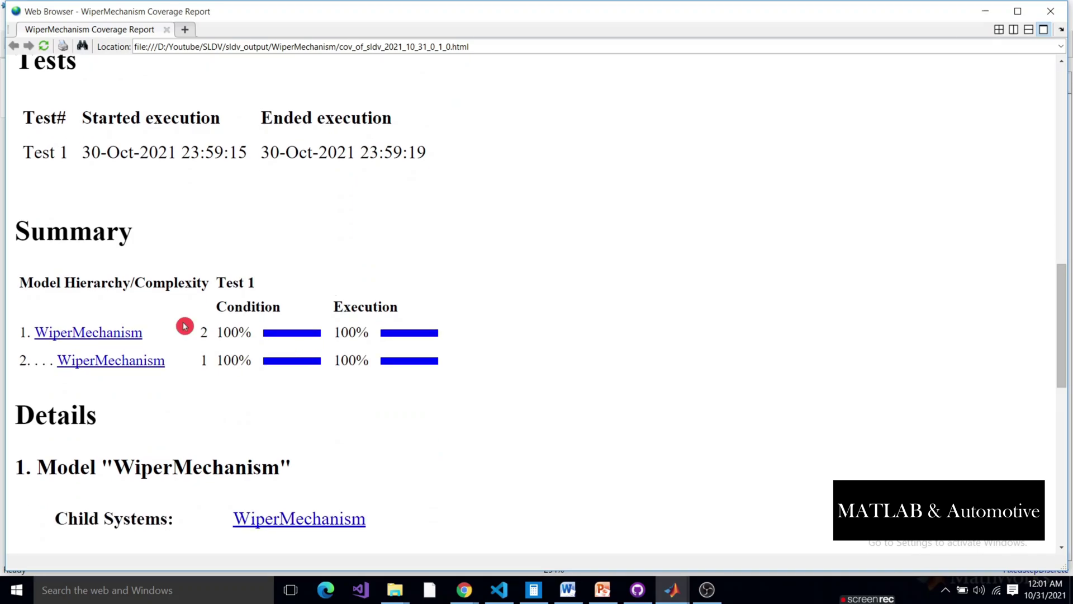
pyautogui.moveTo(16, 267); pyautogui.dragTo(199, 412)
pyautogui.click(205, 409)
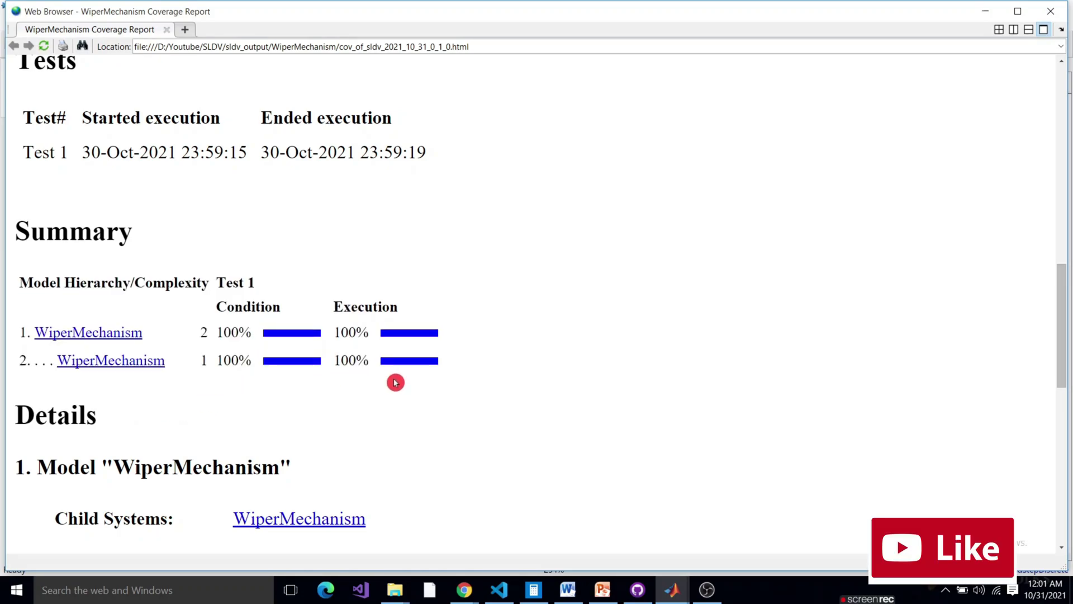
pyautogui.scroll(-5, 395, 383)
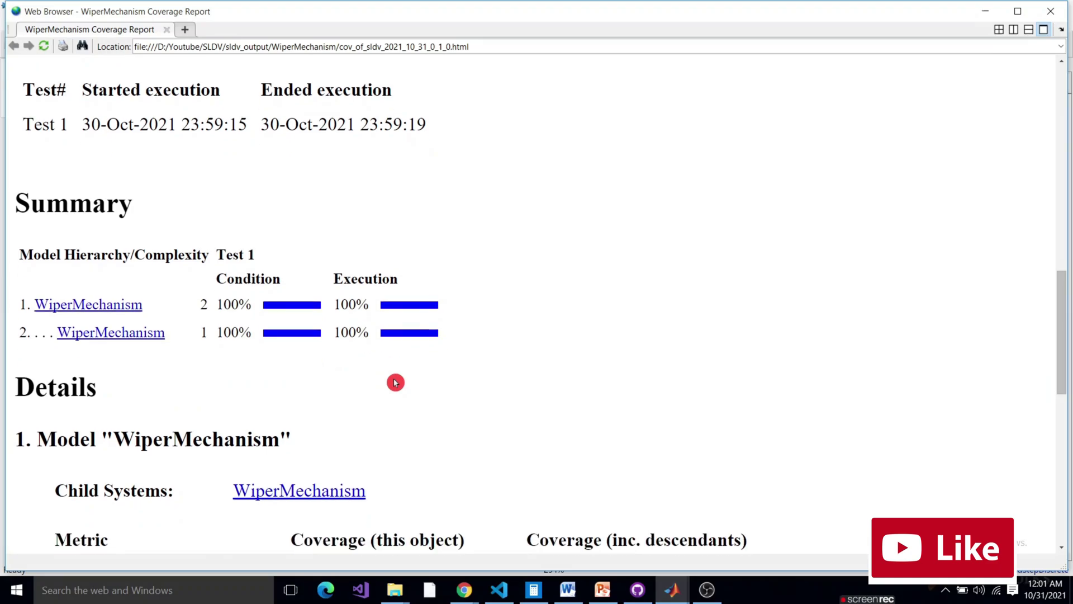
pyautogui.scroll(-2, 396, 382)
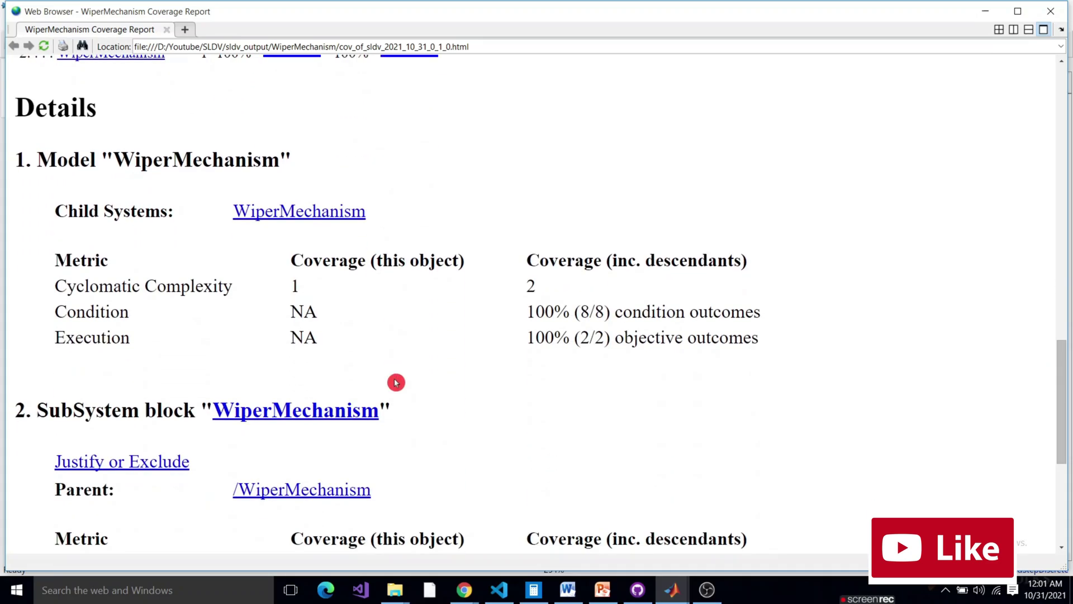
pyautogui.scroll(-2, 395, 382)
pyautogui.scroll(-3, 396, 382)
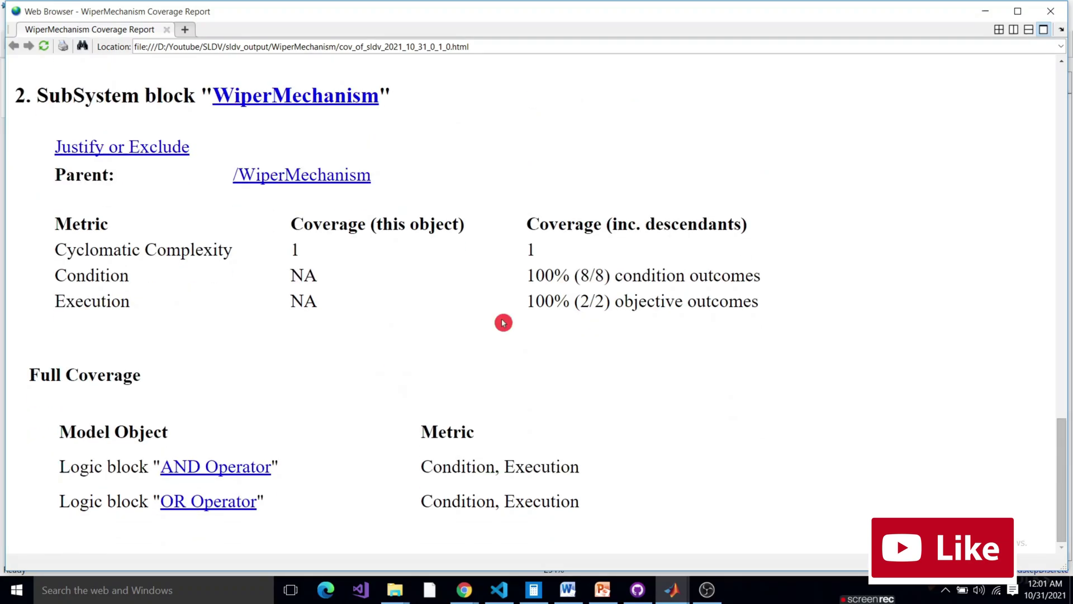
pyautogui.click(1051, 12)
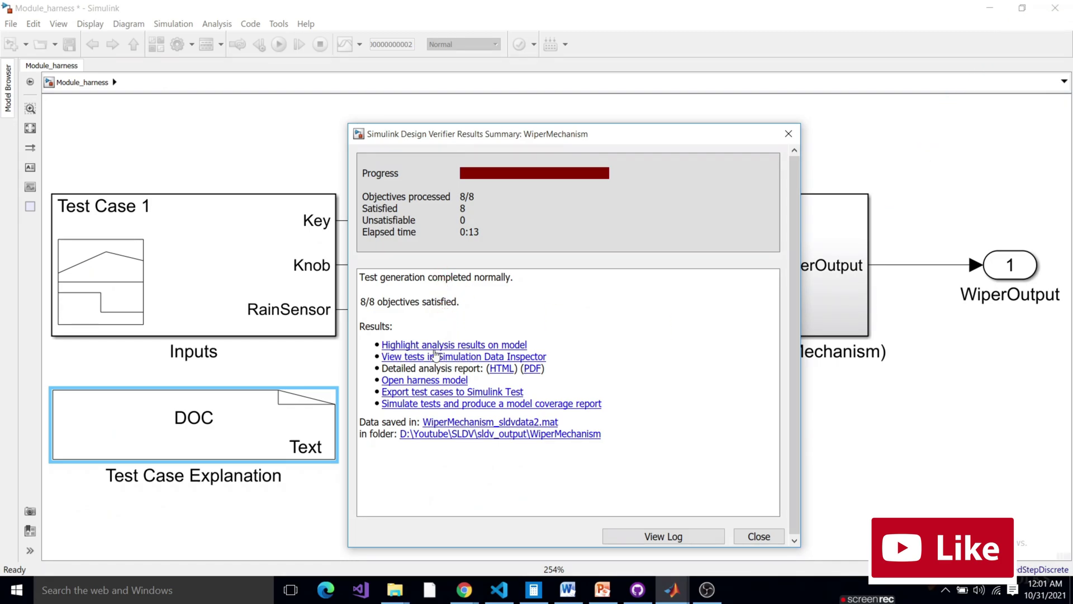
# Step: Highlight analysis results on WiperMechanism, inspect the OR and AND operators, and open the HTML report
pyautogui.click(485, 345)
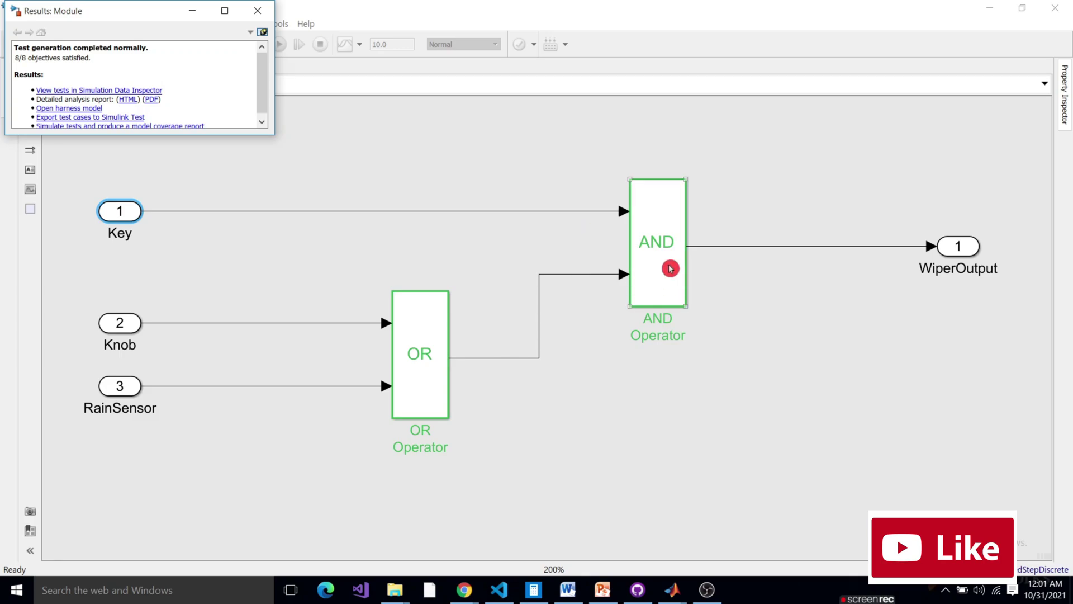
pyautogui.click(428, 347)
pyautogui.click(652, 293)
pyautogui.click(439, 352)
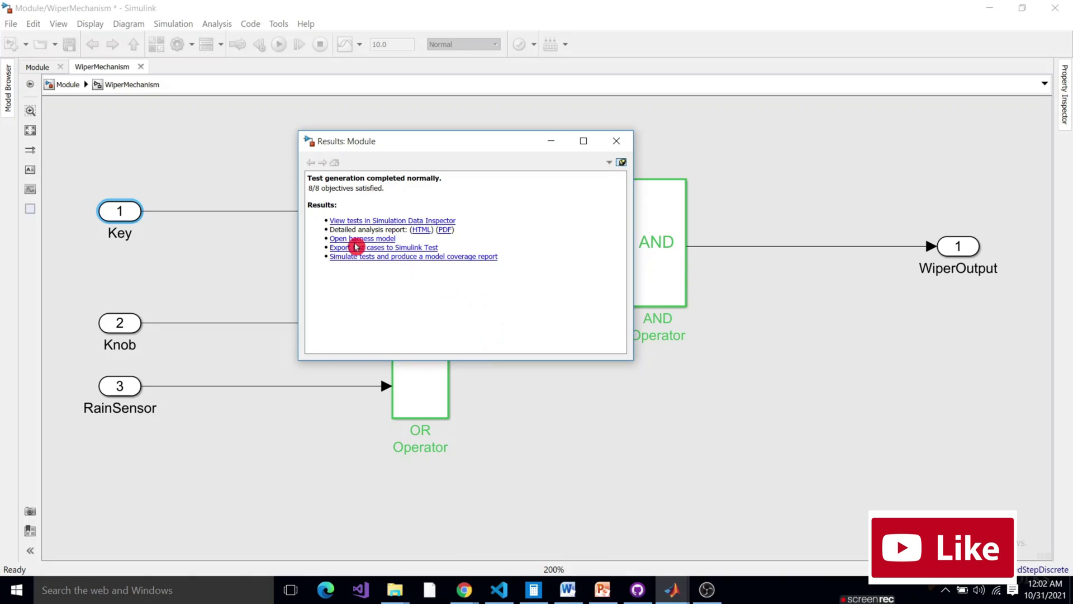
pyautogui.click(417, 232)
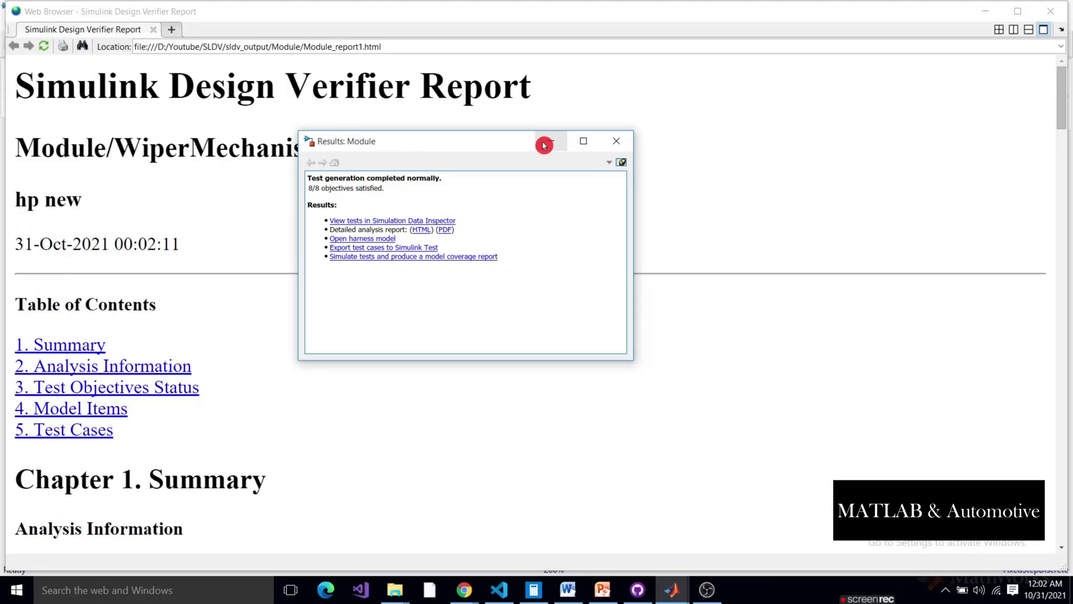
# Step: Scroll Module_report1.html to Test Case 1's objectives and generated input data, then return to the top
pyautogui.click(548, 143)
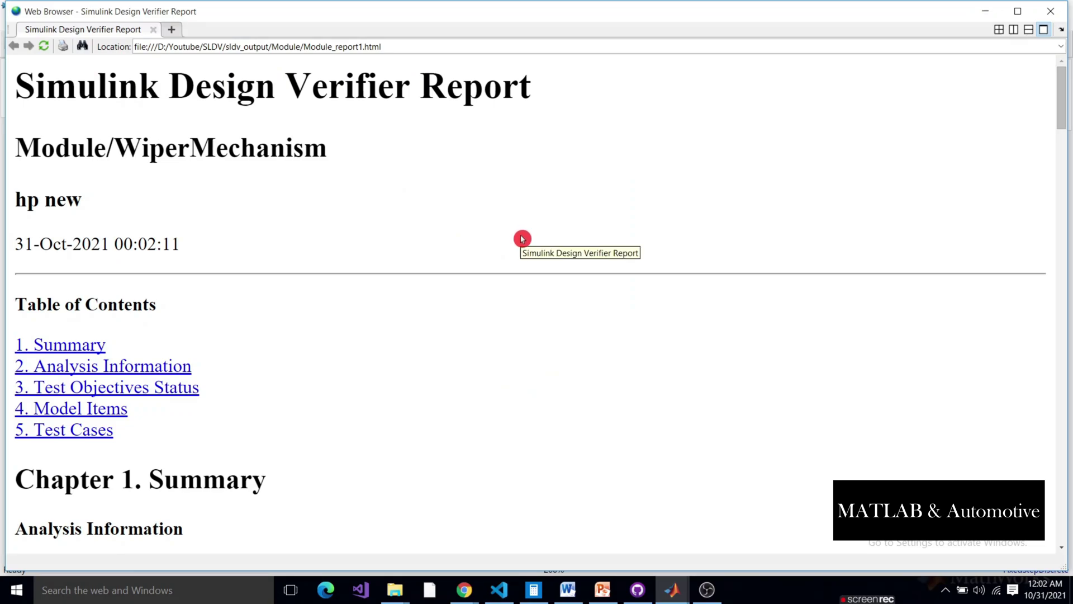
pyautogui.scroll(-2, 501, 287)
pyautogui.scroll(-3, 501, 287)
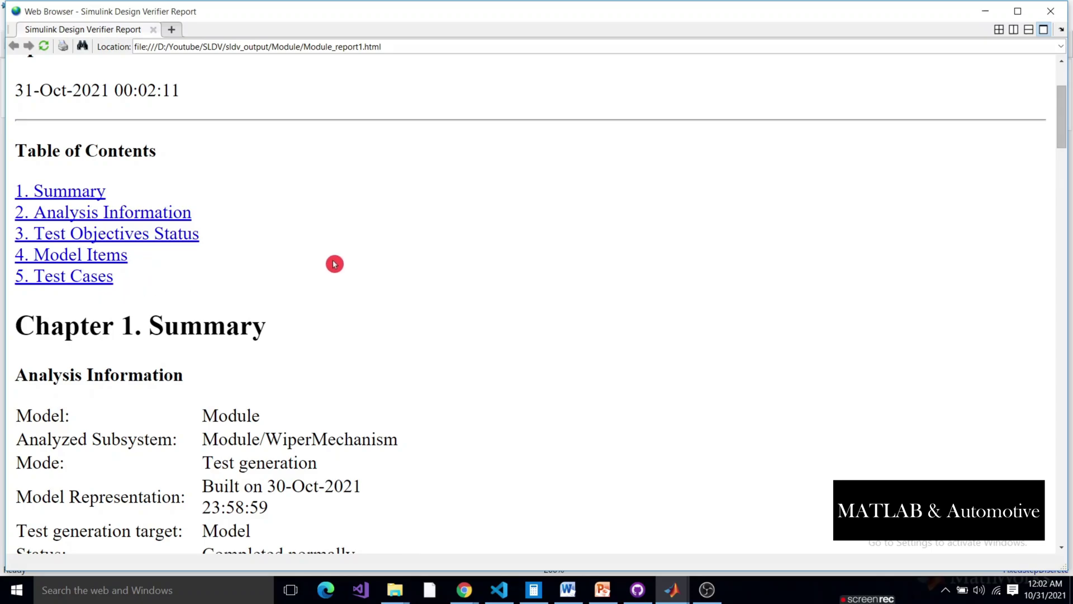
pyautogui.scroll(-4, 344, 263)
pyautogui.scroll(-5, 345, 263)
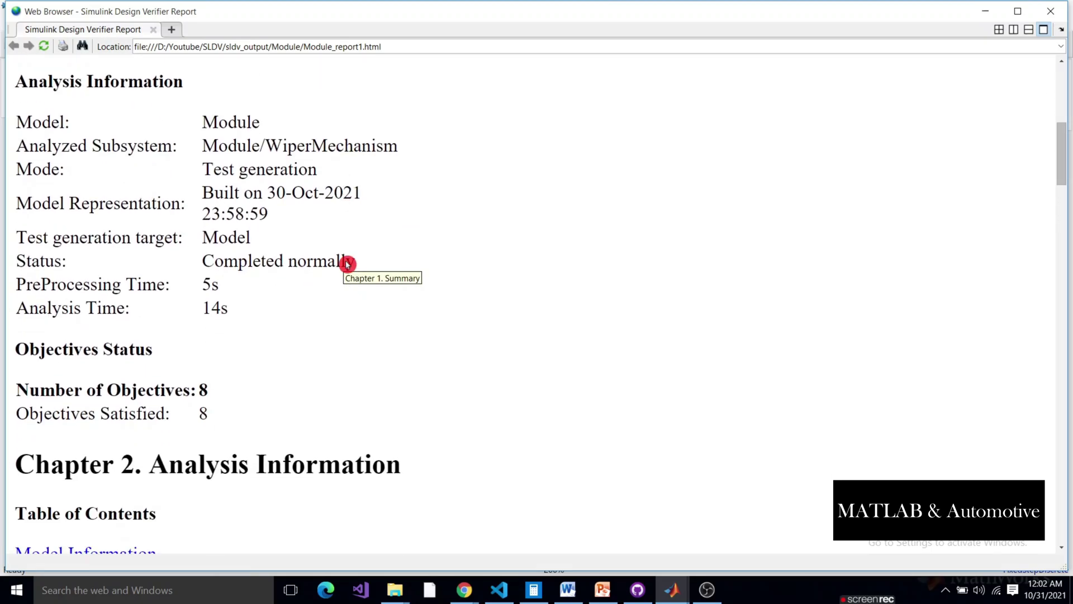
pyautogui.scroll(-3, 349, 265)
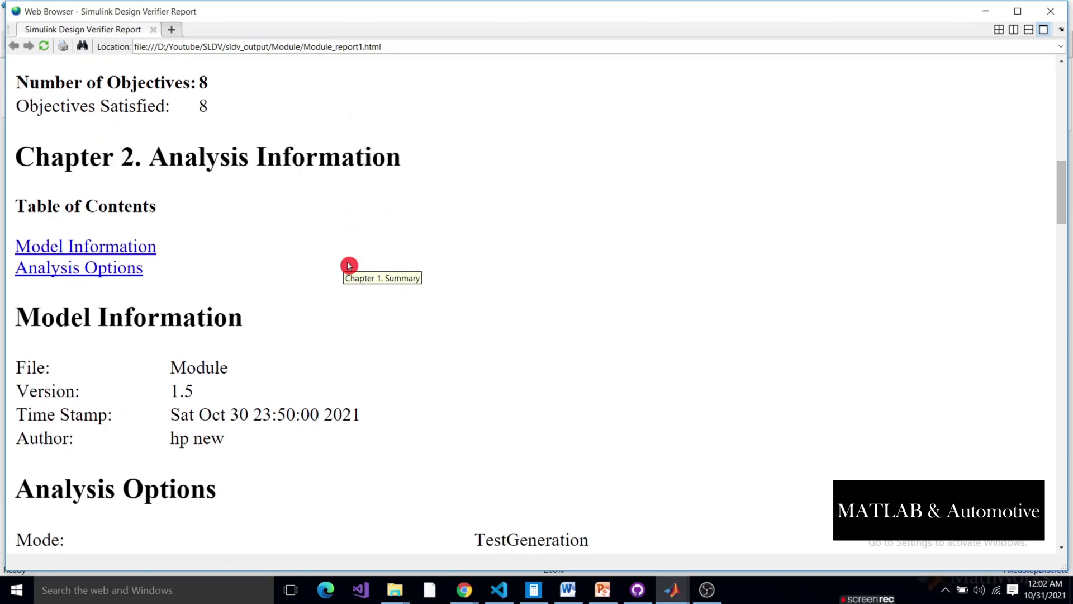
pyautogui.scroll(-2, 349, 265)
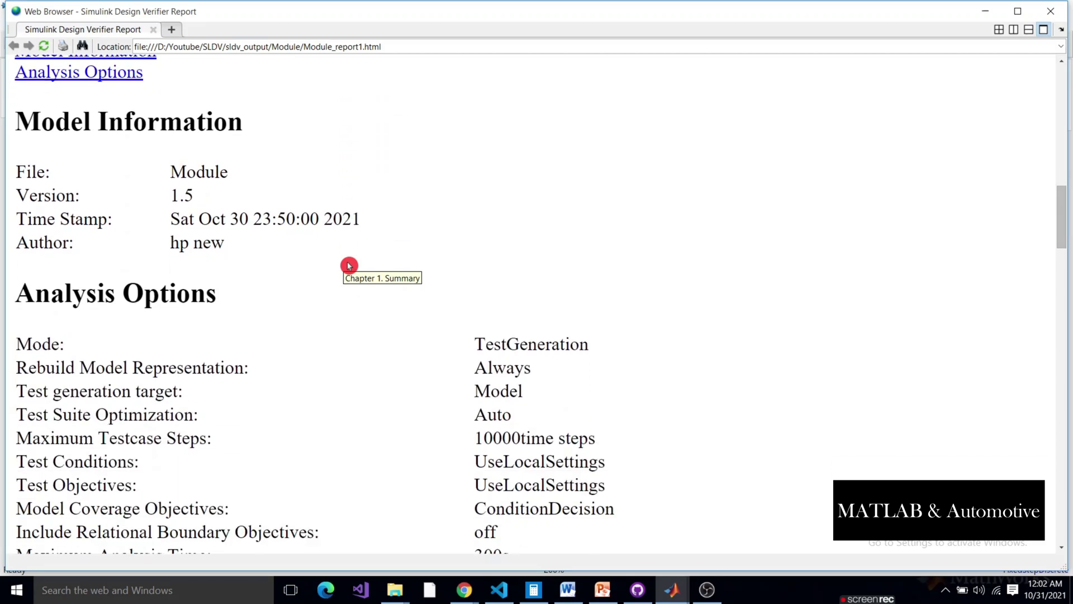
pyautogui.scroll(-4, 349, 265)
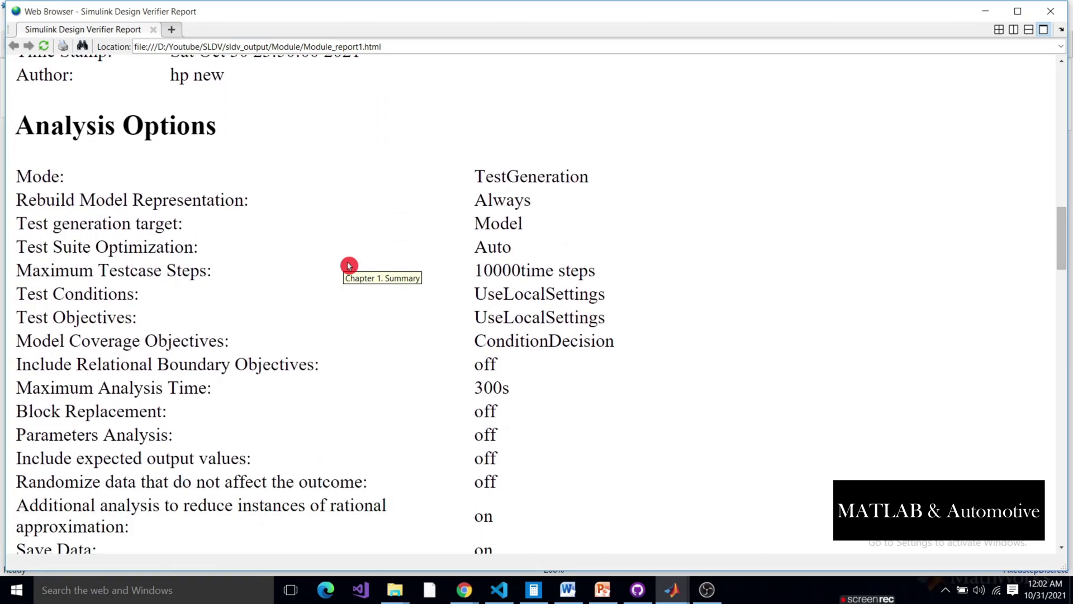
pyautogui.scroll(-4, 349, 265)
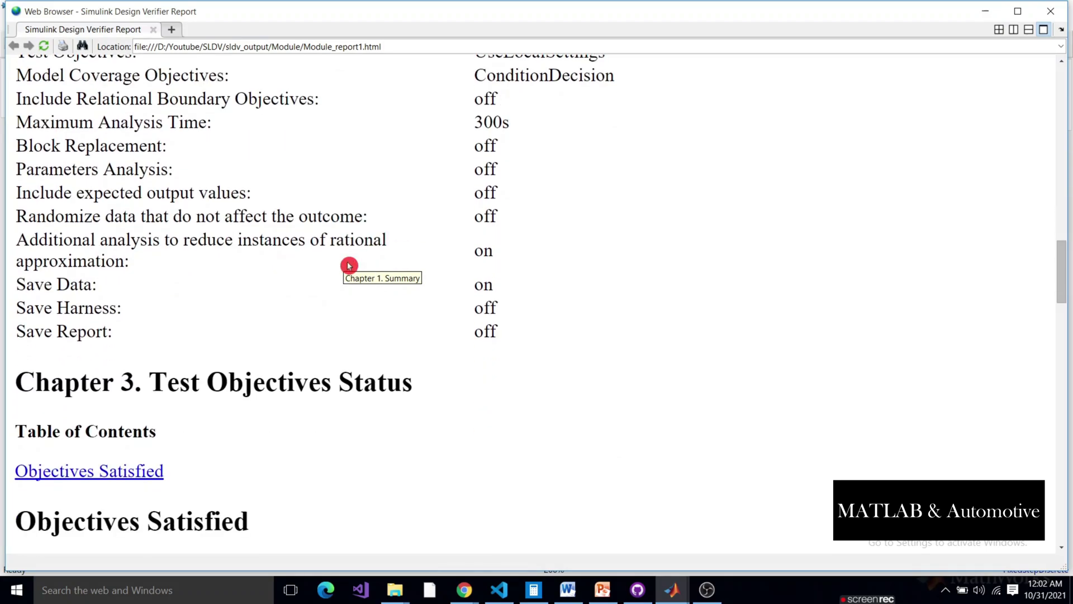
pyautogui.scroll(-3, 386, 347)
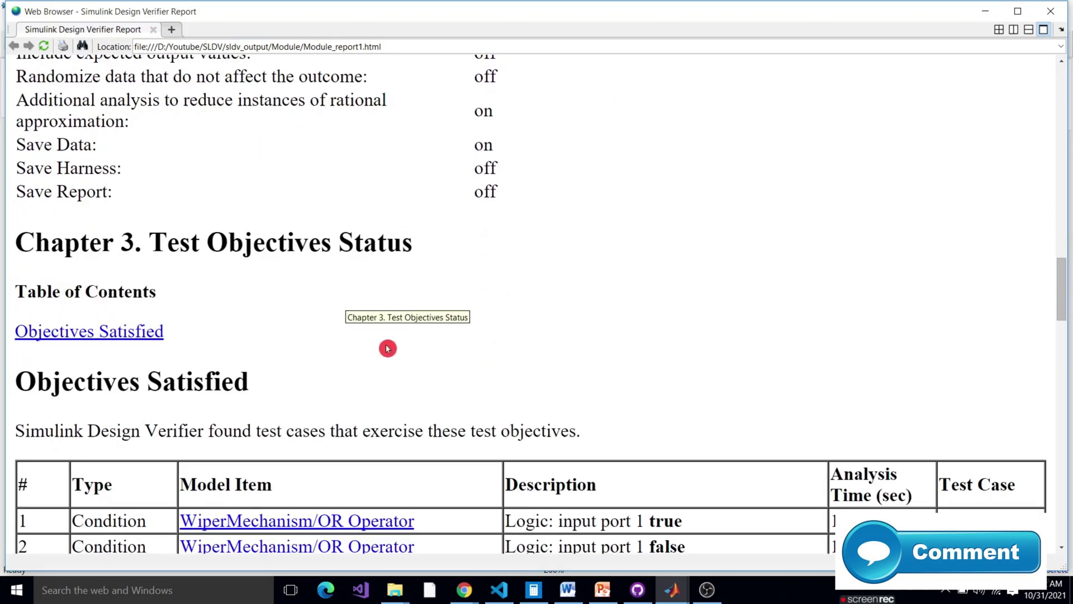
pyautogui.scroll(-2, 390, 343)
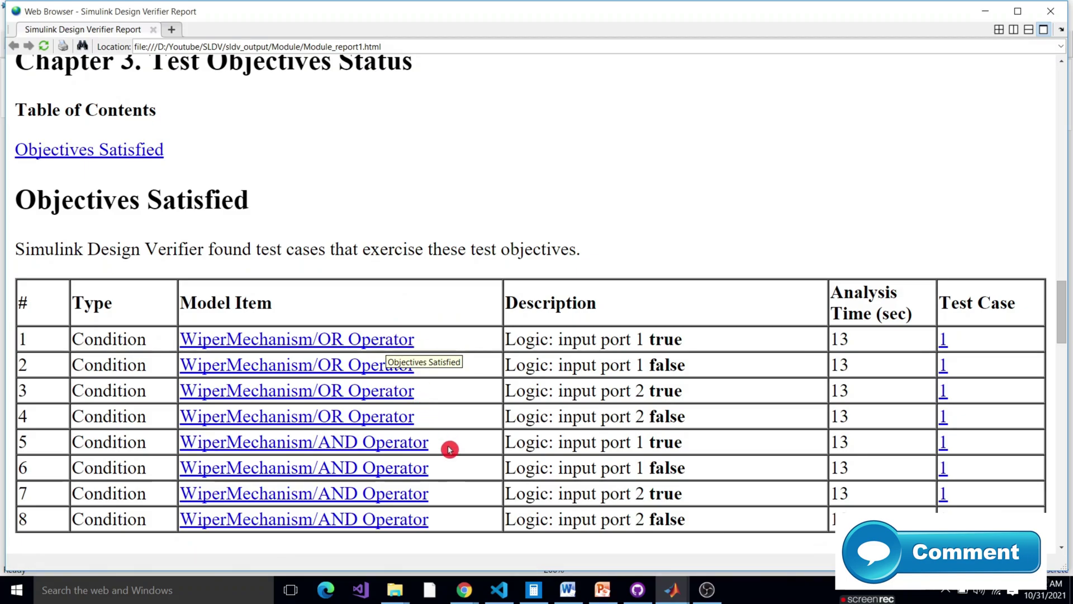
pyautogui.scroll(-3, 540, 218)
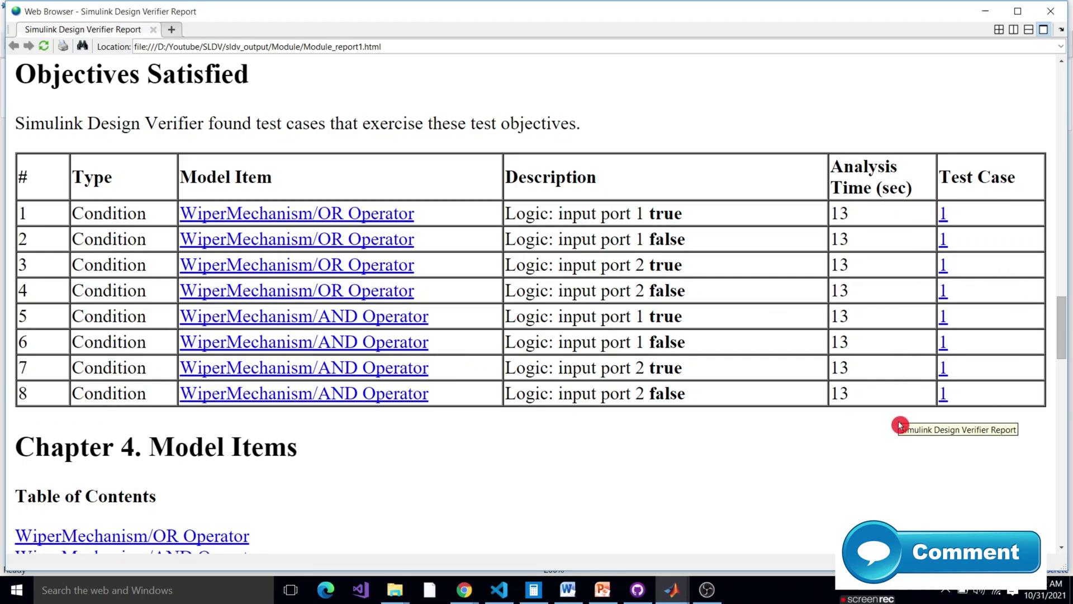
pyautogui.scroll(-1, 571, 430)
pyautogui.scroll(-8, 476, 400)
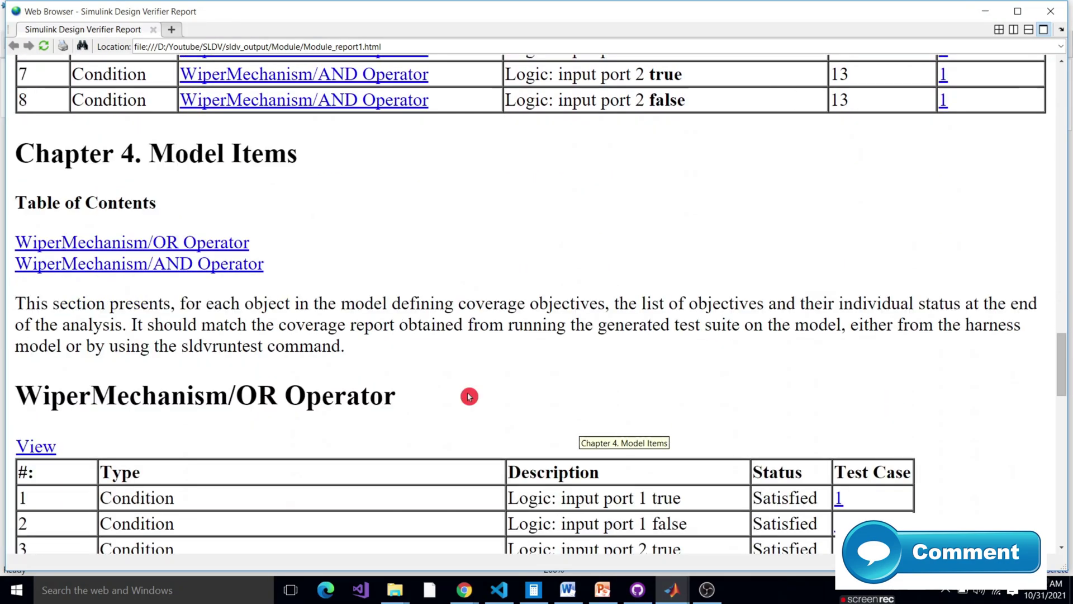
pyautogui.scroll(-7, 469, 397)
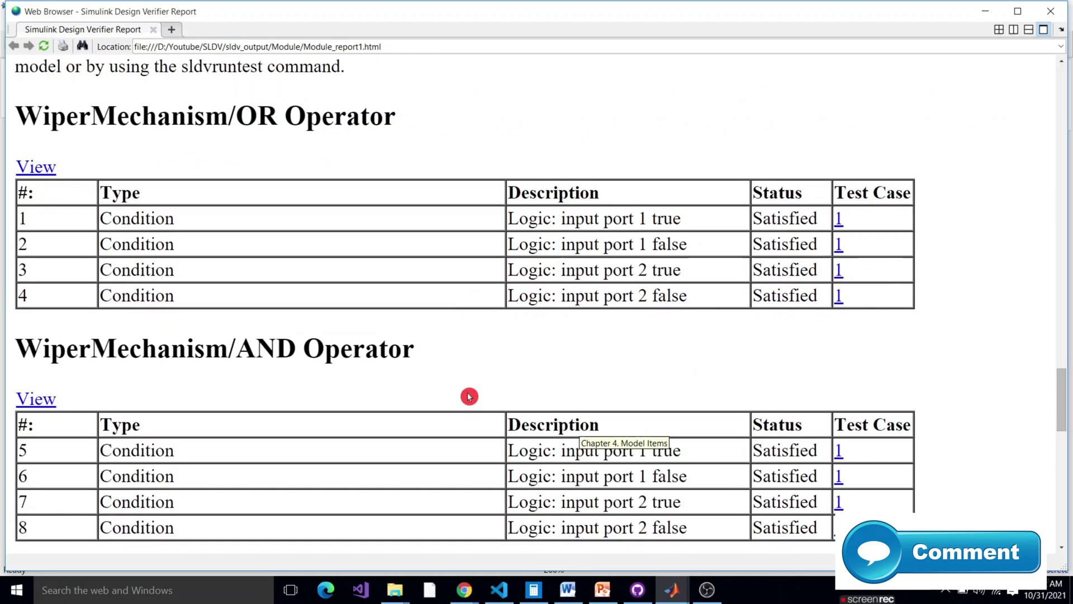
pyautogui.scroll(-10, 469, 397)
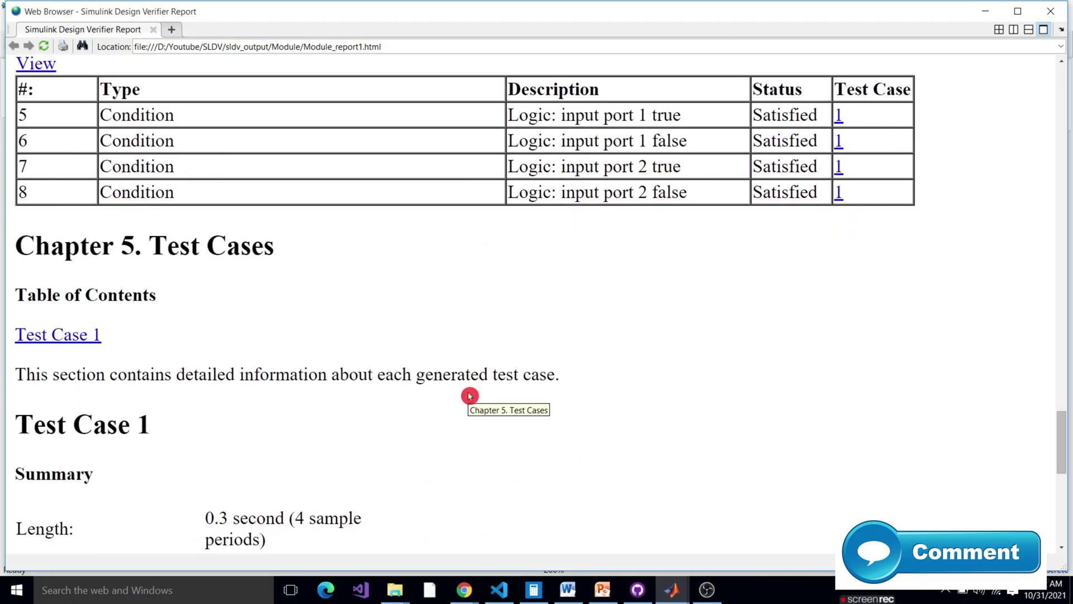
pyautogui.scroll(-7, 469, 396)
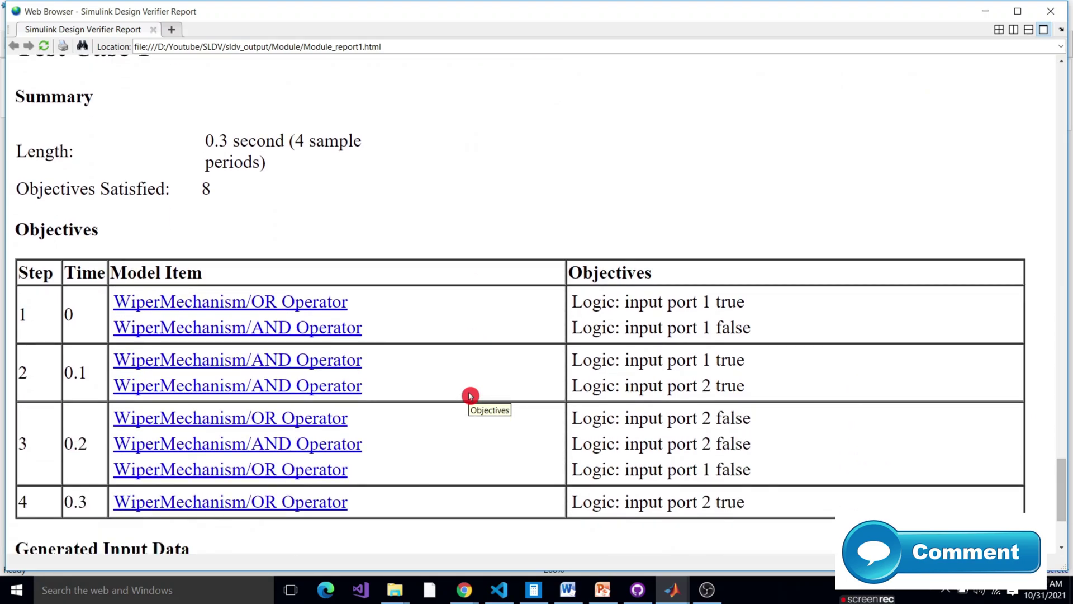
pyautogui.scroll(3, 470, 396)
pyautogui.scroll(-1, 469, 396)
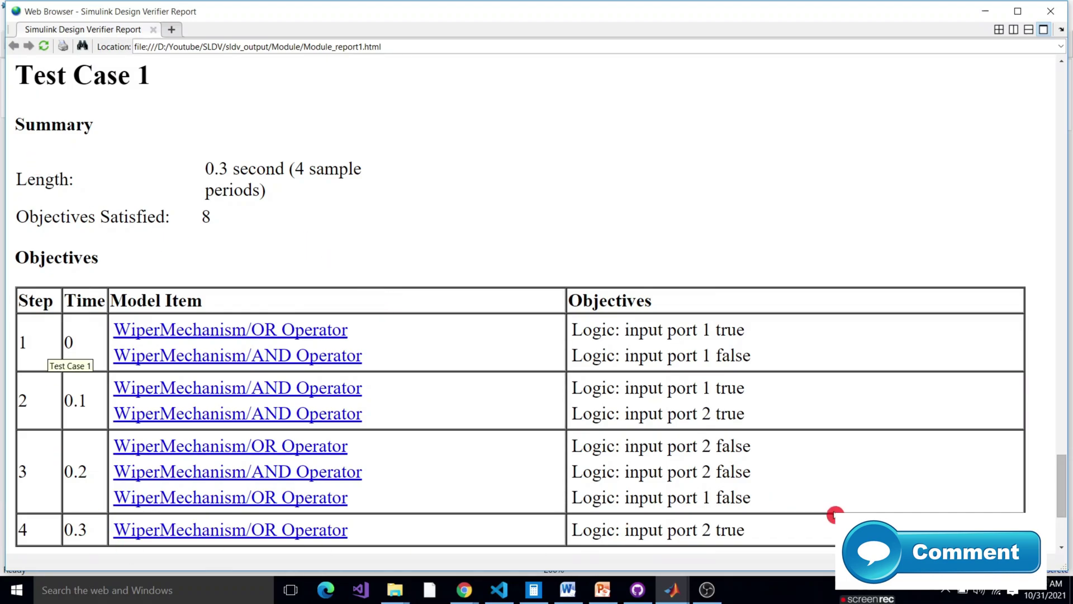
pyautogui.scroll(-3, 537, 302)
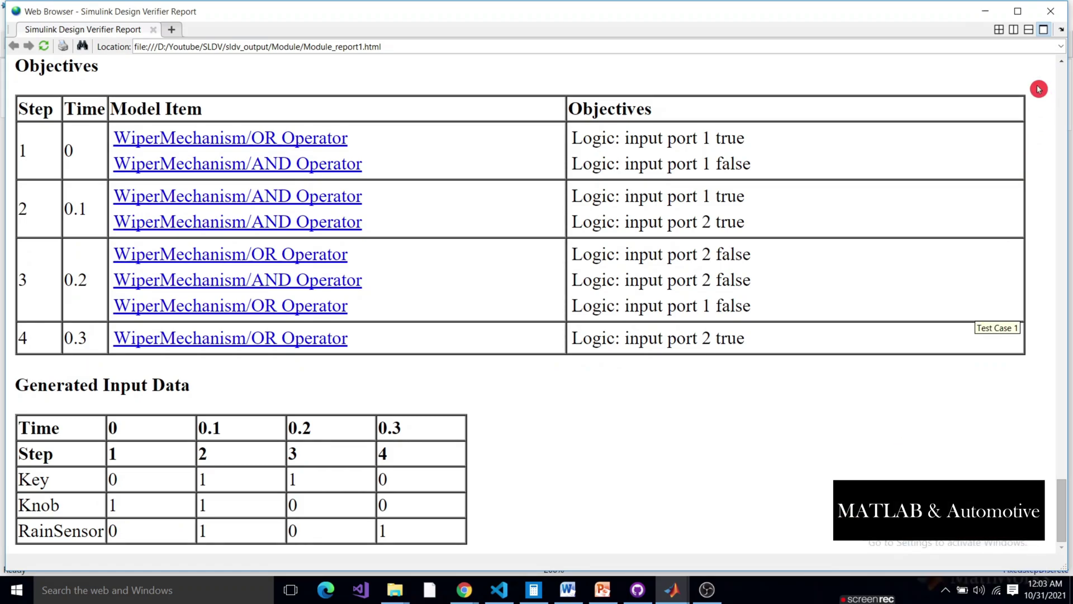
pyautogui.moveTo(1062, 508); pyautogui.dragTo(1061, 96)
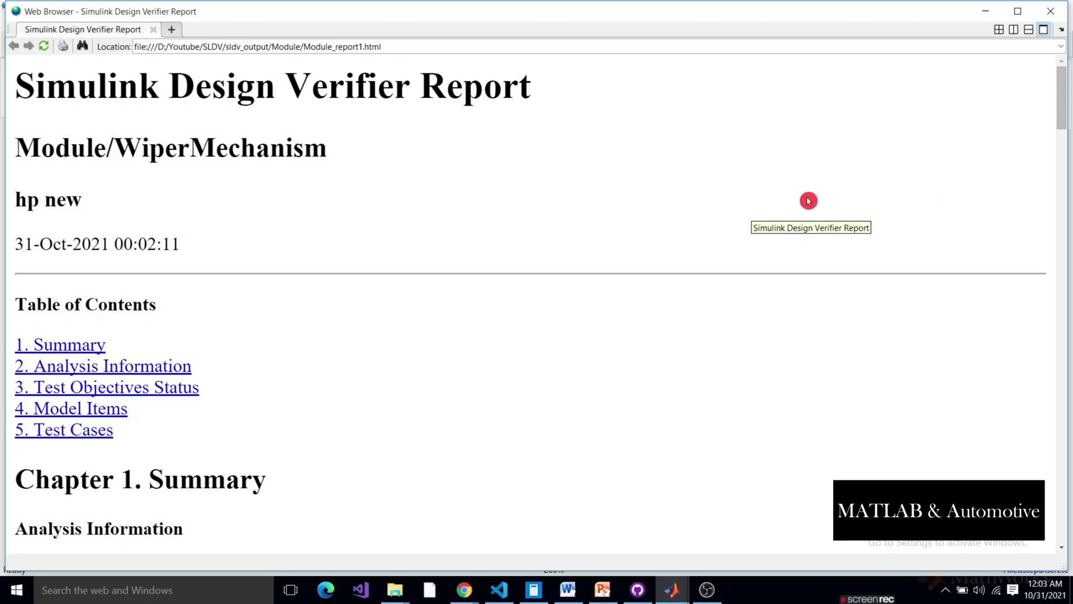
# Step: Export the test cases to Simulink Test into new file Module_test.mldatx with harness Module_sldvharness
pyautogui.click(1051, 11)
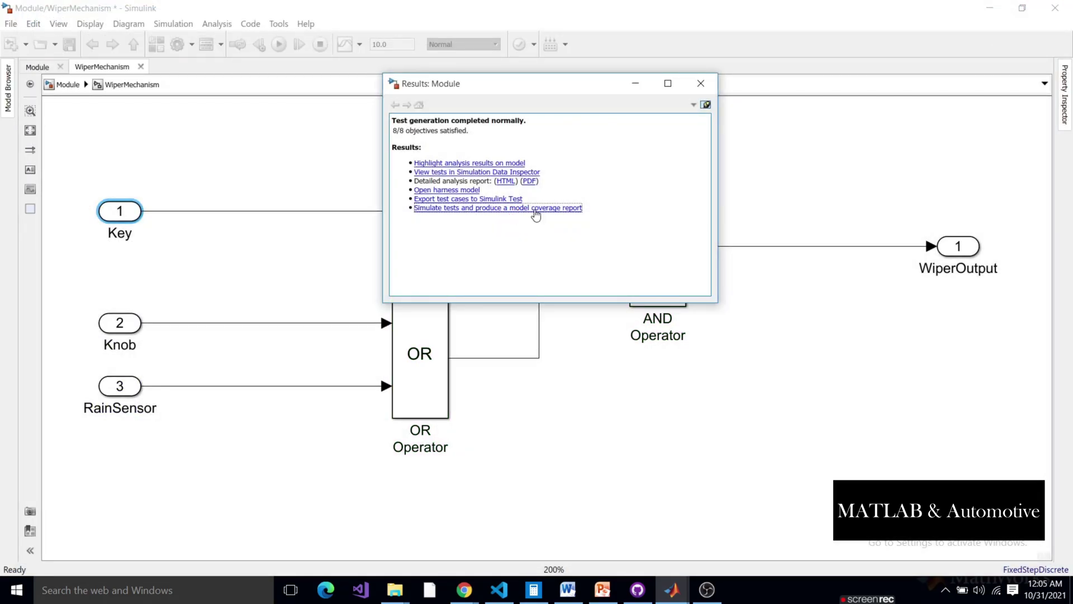
pyautogui.click(498, 200)
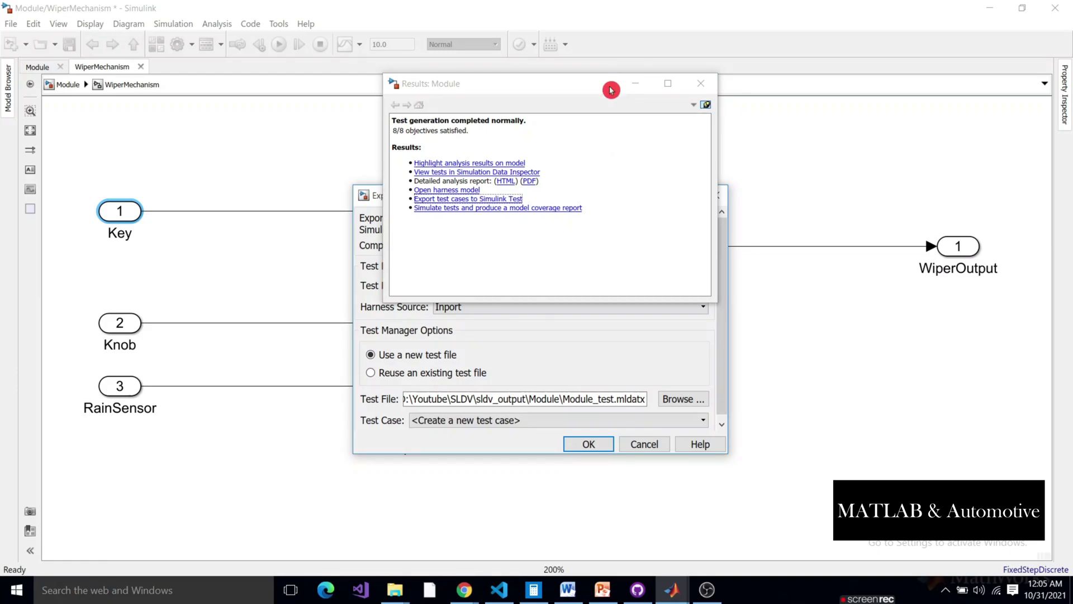
pyautogui.moveTo(611, 90); pyautogui.dragTo(247, 72)
pyautogui.moveTo(490, 201); pyautogui.dragTo(586, 151)
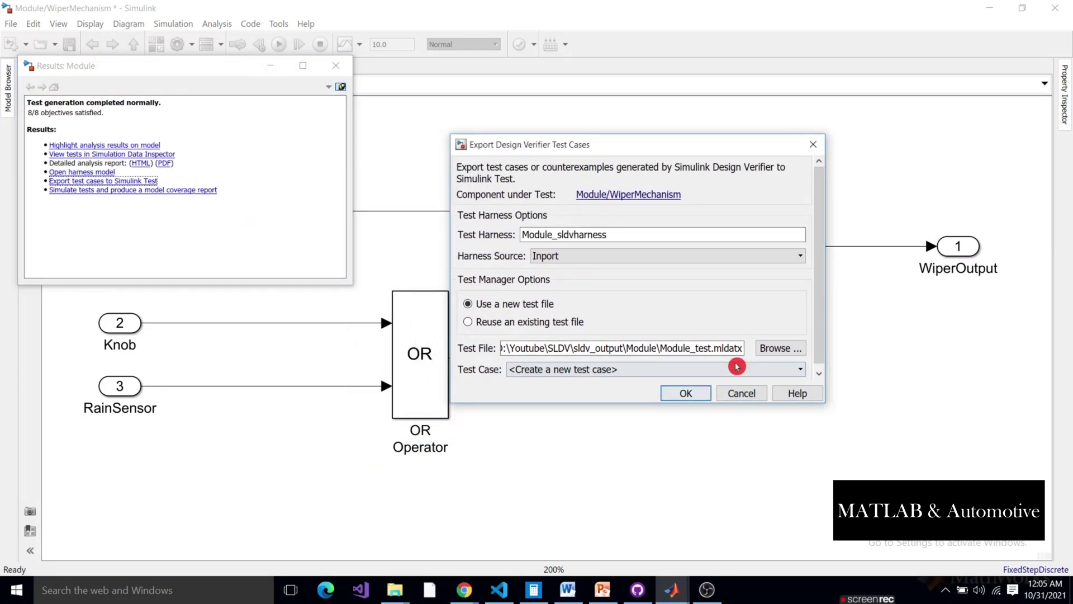
pyautogui.click(688, 394)
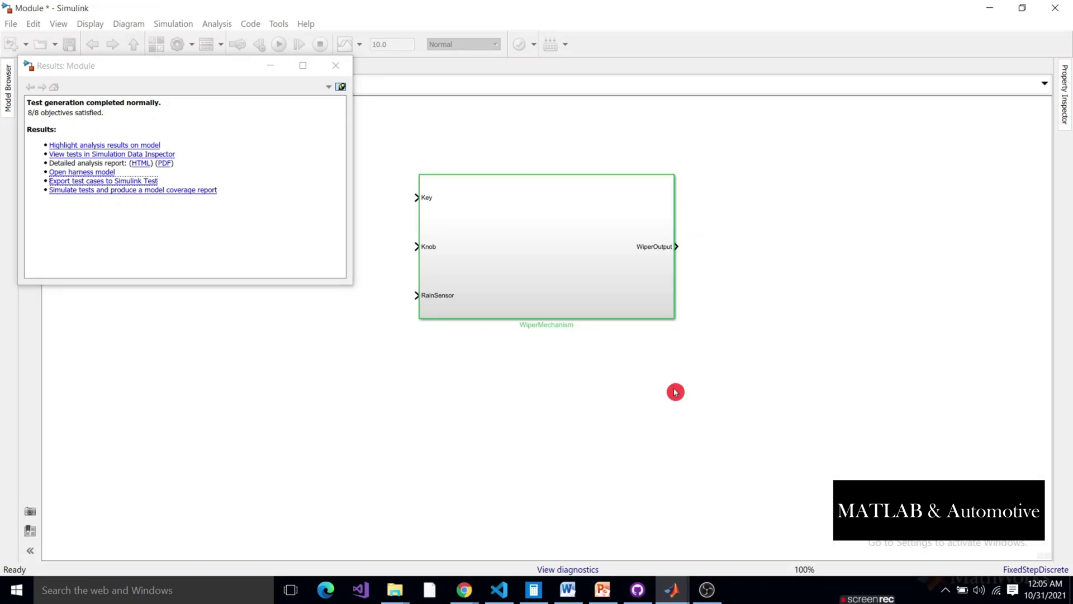
pyautogui.click(270, 65)
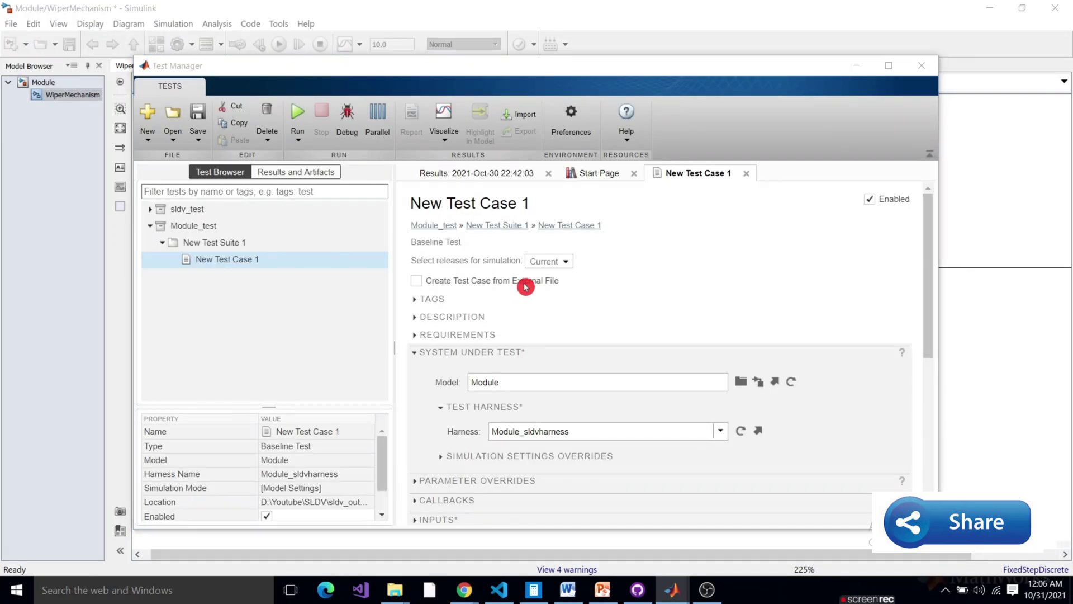
# Step: Check New Test Case 1 under Module_test uses Module_sldvharness, then minimize Test Manager
pyautogui.click(926, 229)
pyautogui.moveTo(926, 229)
pyautogui.mouseDown()
pyautogui.moveTo(922, 318)
pyautogui.moveTo(923, 243)
pyautogui.mouseUp()
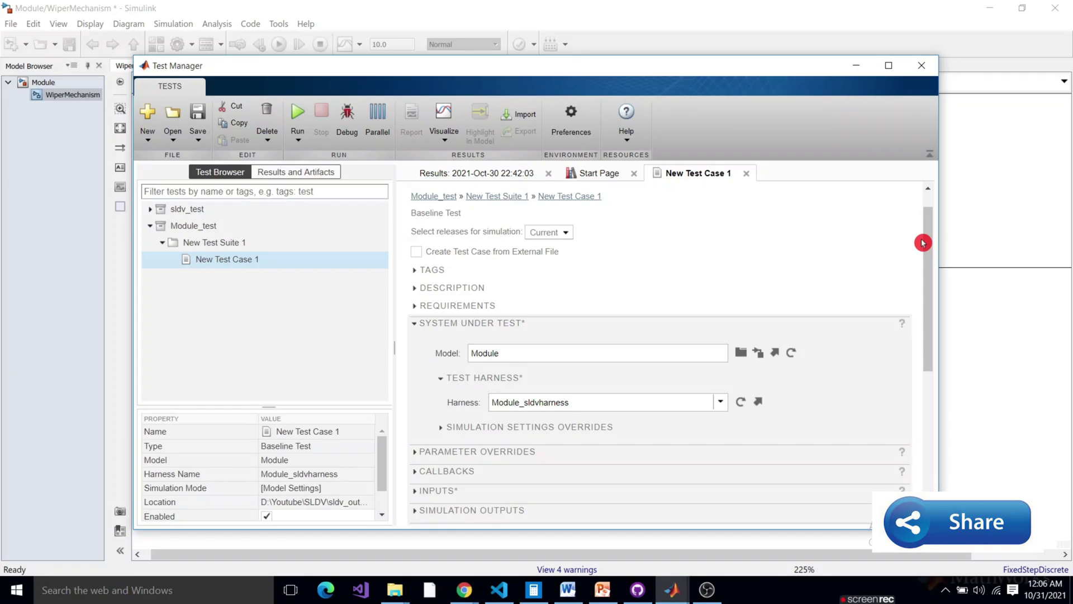
pyautogui.click(856, 68)
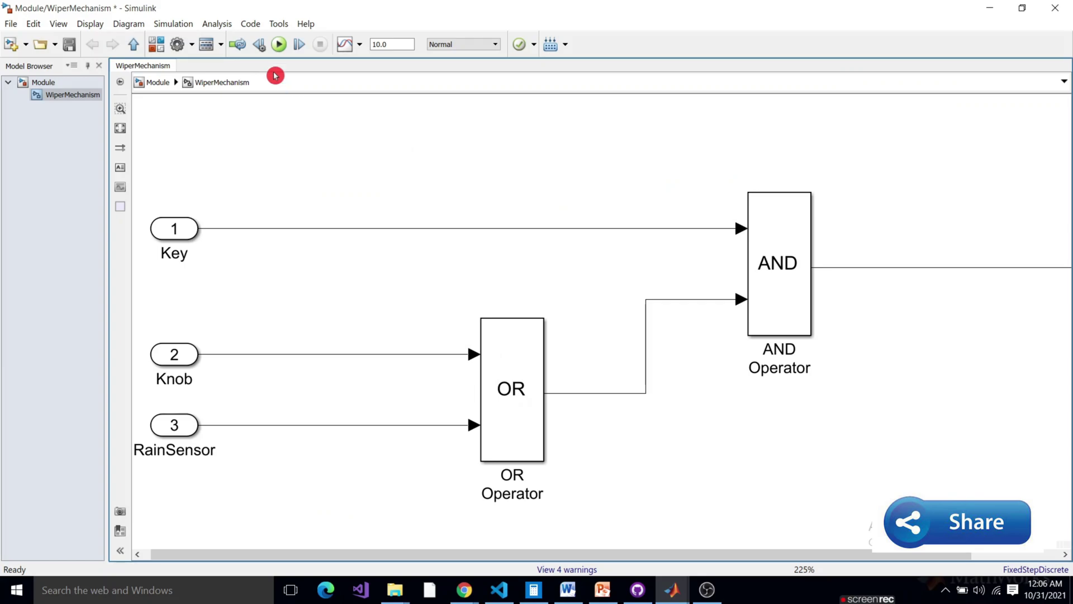
# Step: Go up to the Module level, then close Module_harness, saving its changes
pyautogui.click(135, 45)
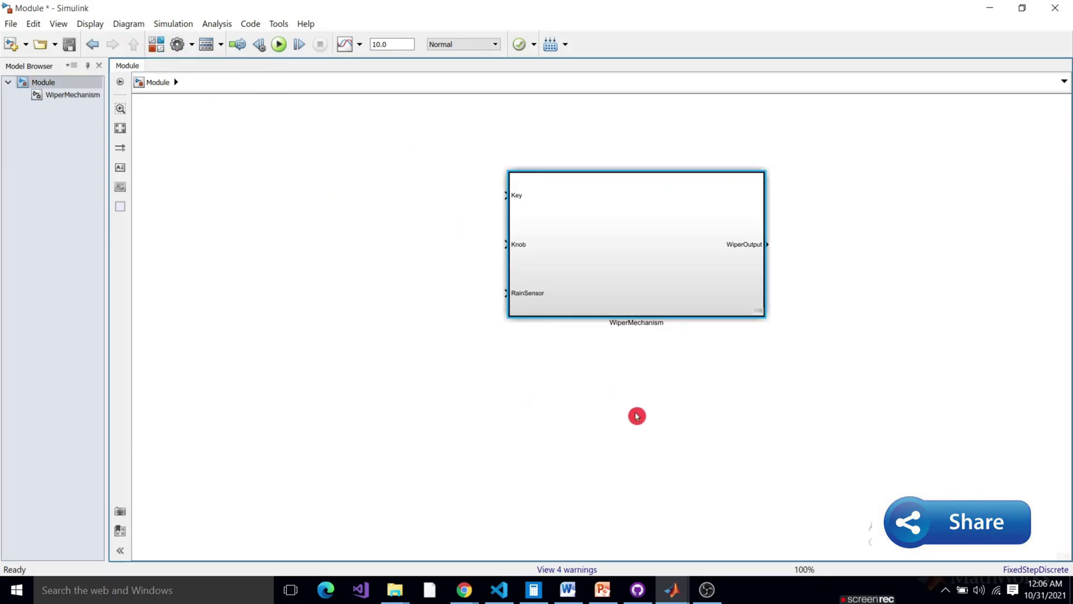
pyautogui.click(670, 592)
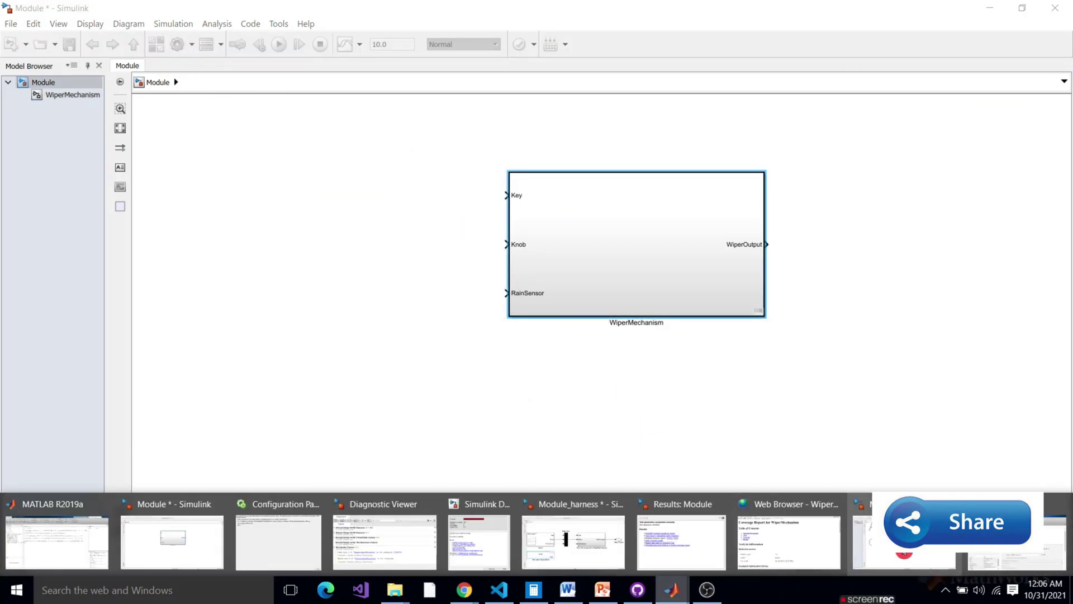
pyautogui.click(582, 537)
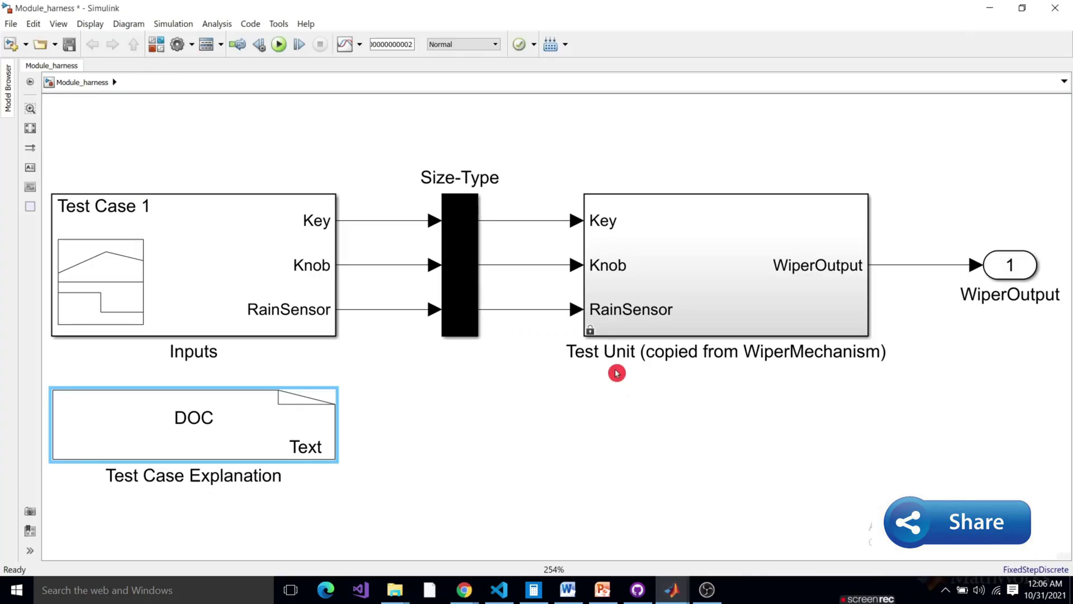
pyautogui.click(1056, 9)
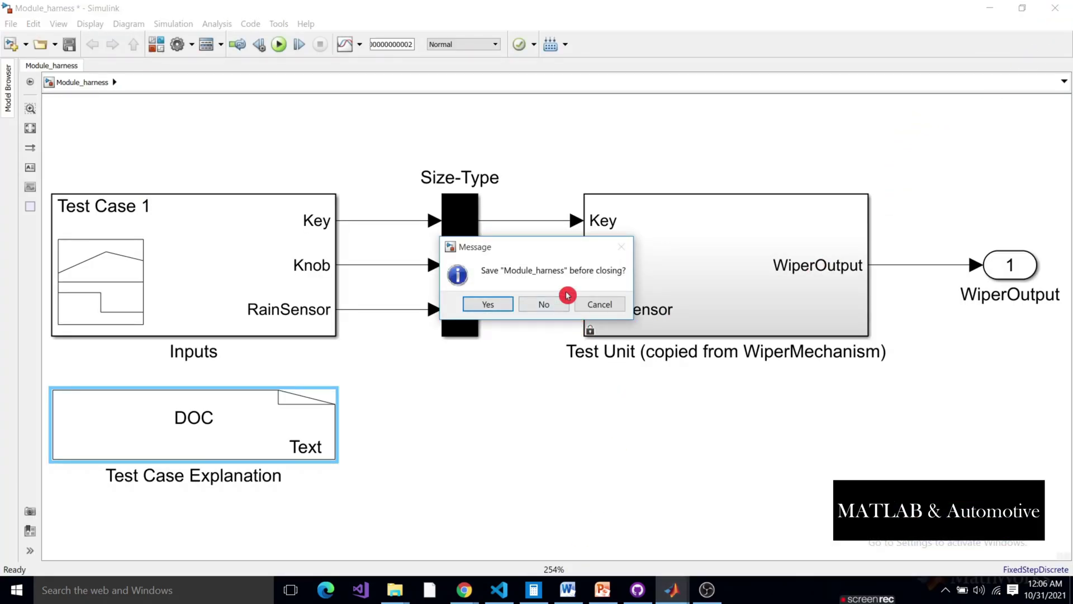
pyautogui.click(488, 304)
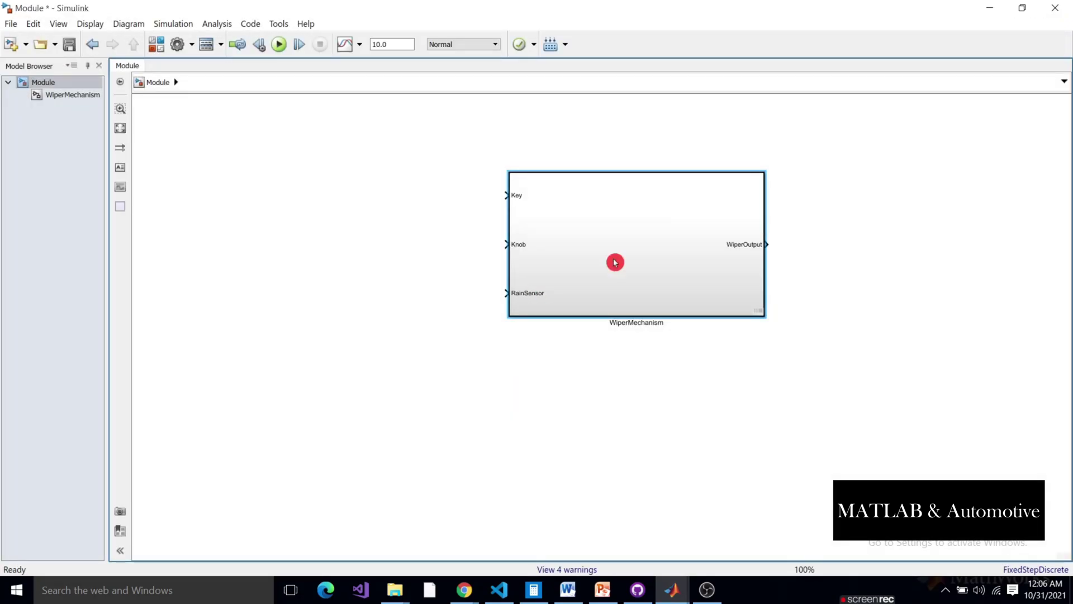
# Step: Minimize the Module model window and bring up the main MATLAB window
pyautogui.click(986, 10)
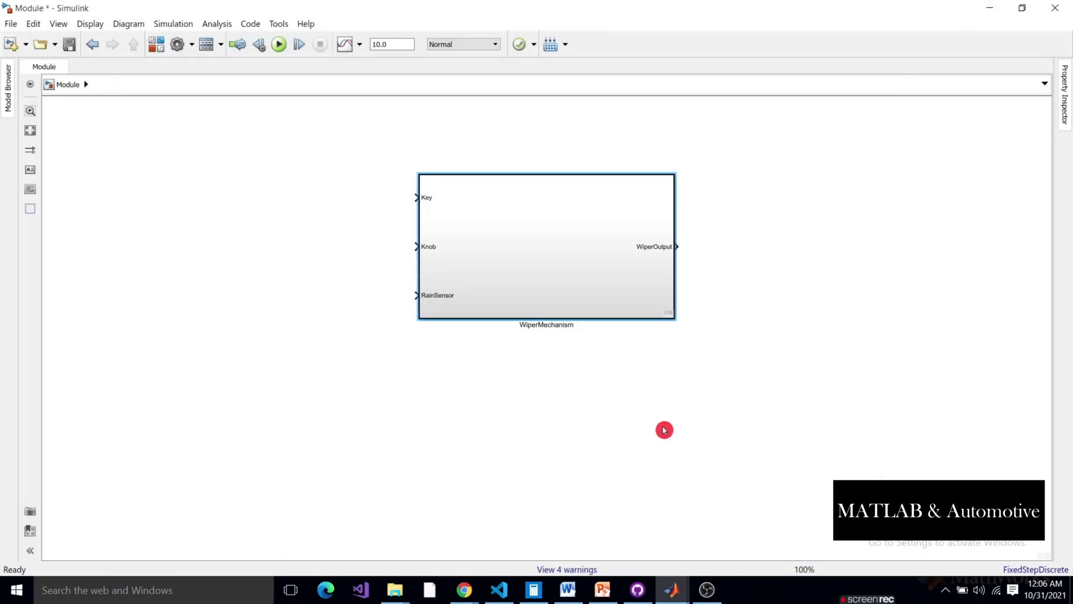
pyautogui.click(673, 590)
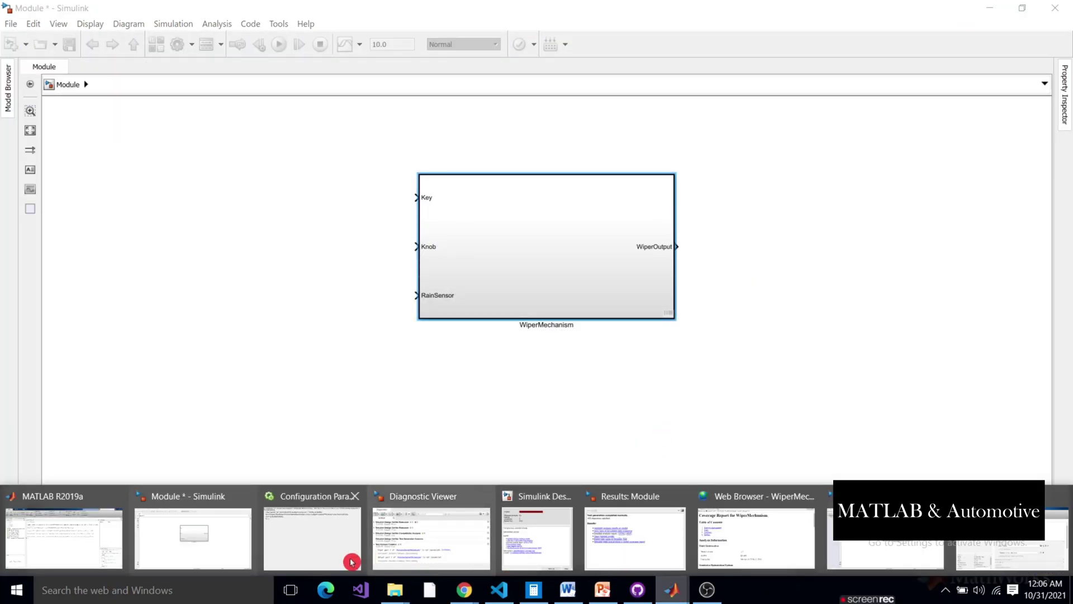
pyautogui.click(100, 554)
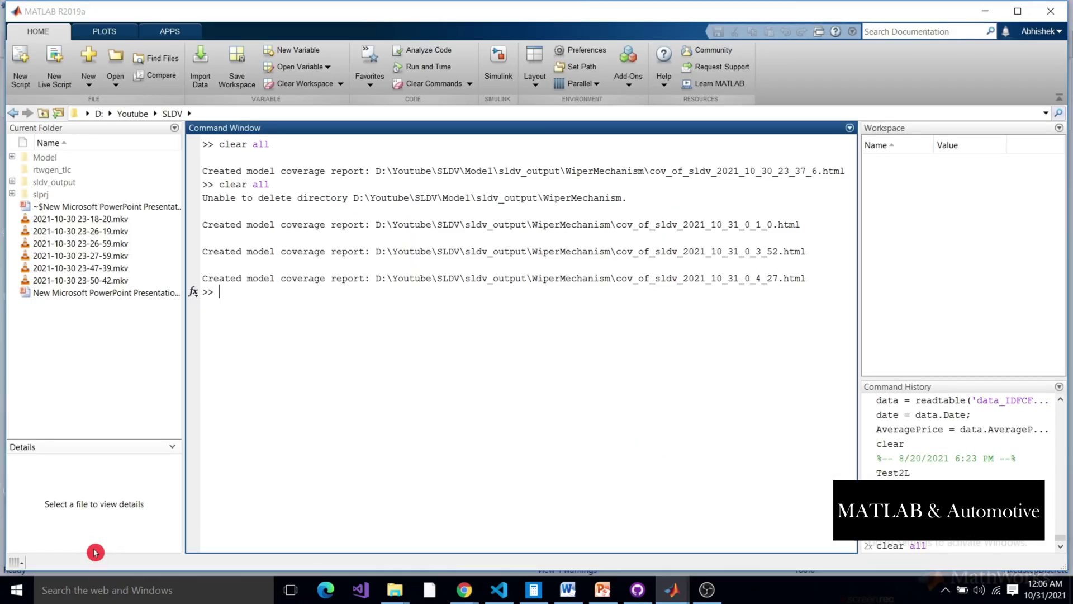
# Step: Browse Current Folder into sldv_output\Module and open Module_harness.slx in Simulink
pyautogui.doubleClick(56, 158)
pyautogui.click(172, 113)
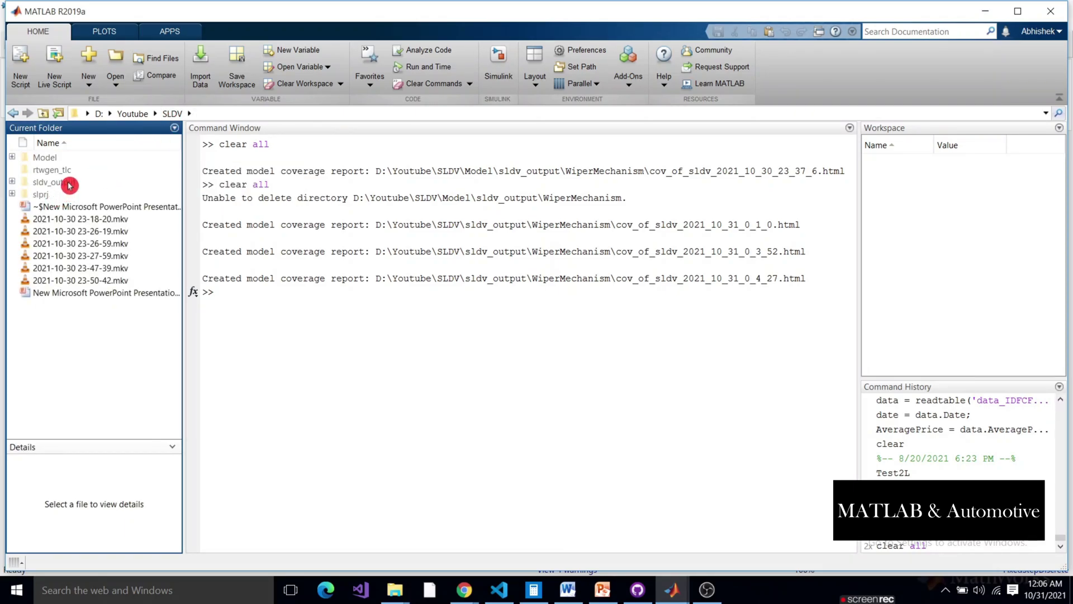
pyautogui.doubleClick(68, 184)
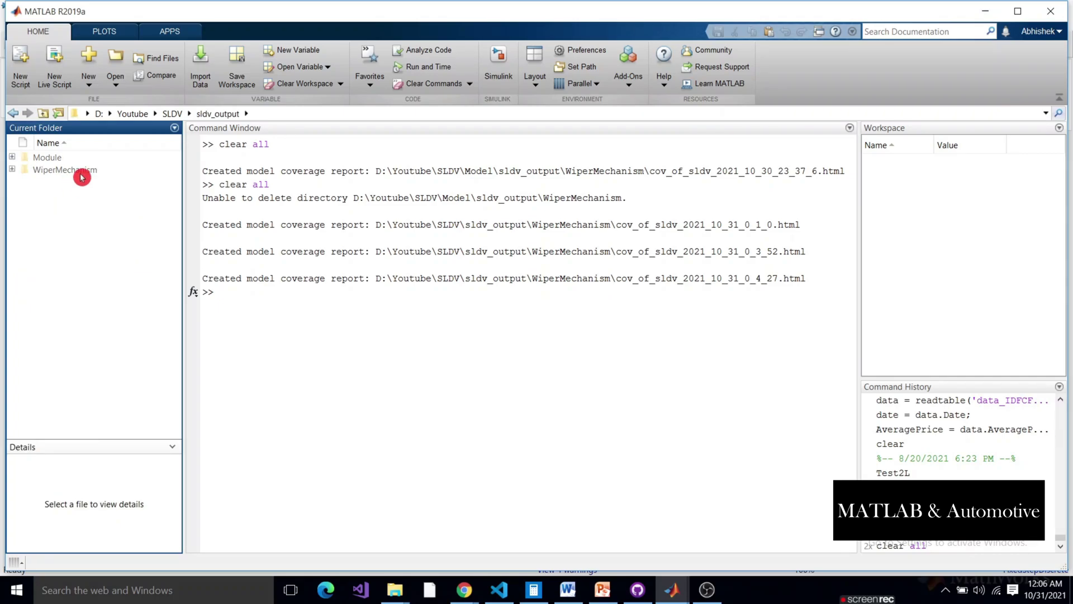
pyautogui.doubleClick(66, 158)
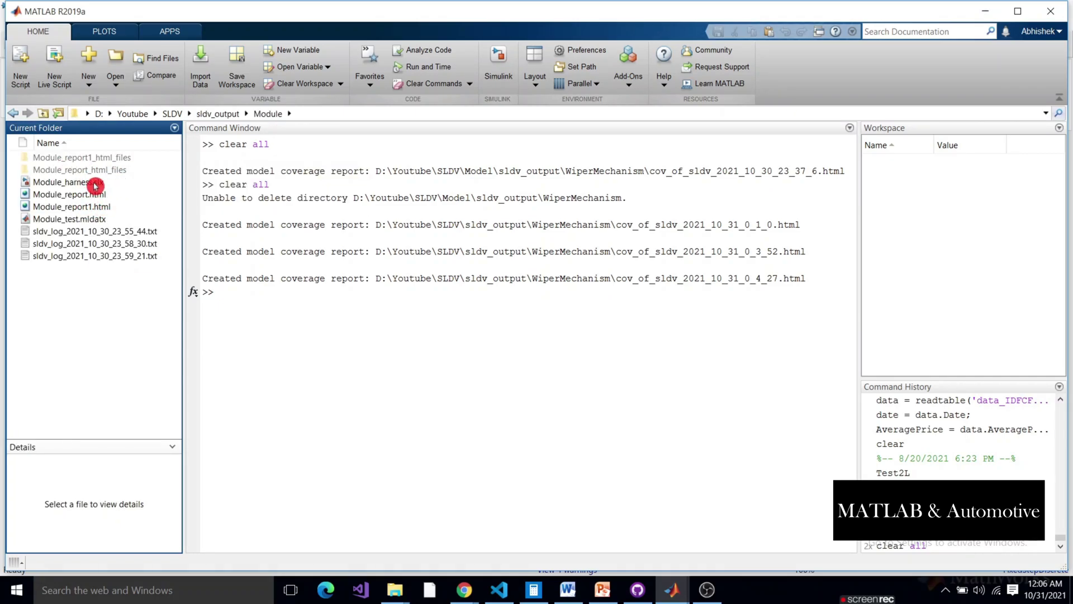
pyautogui.click(95, 184)
pyautogui.doubleClick(93, 182)
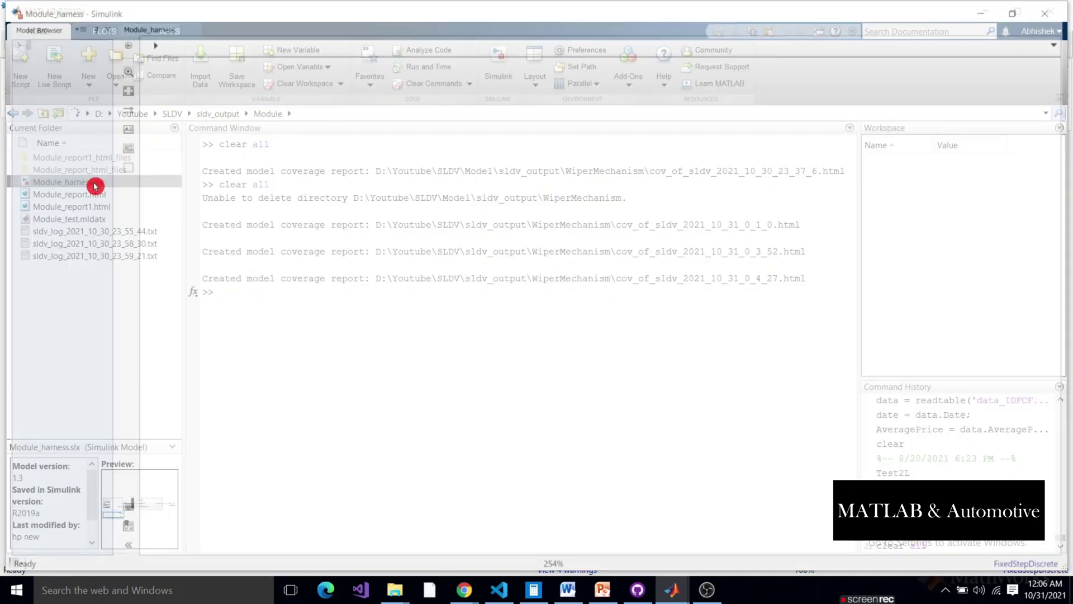